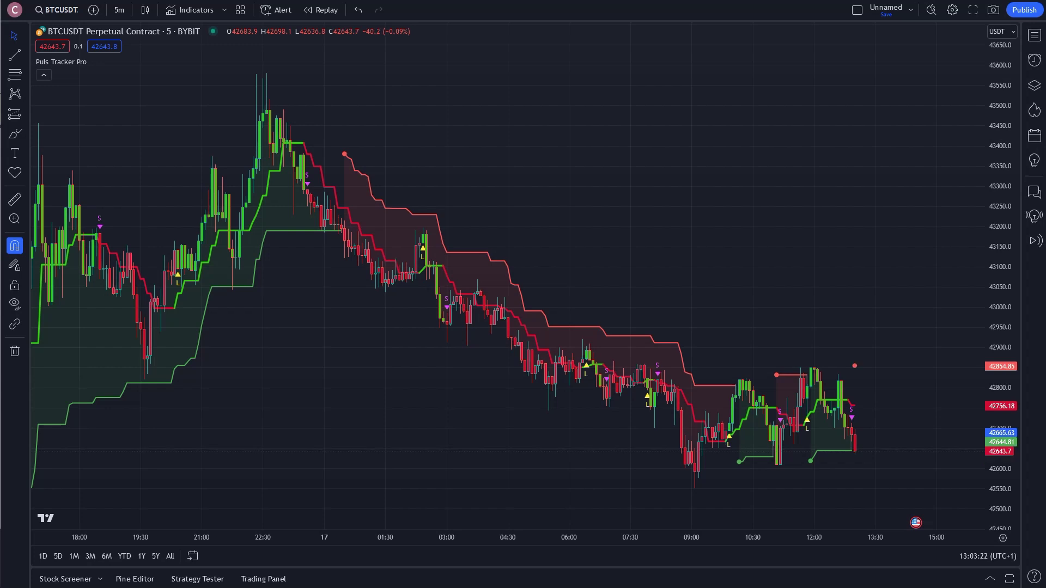
left_click_drag(424, 122, 717, 112)
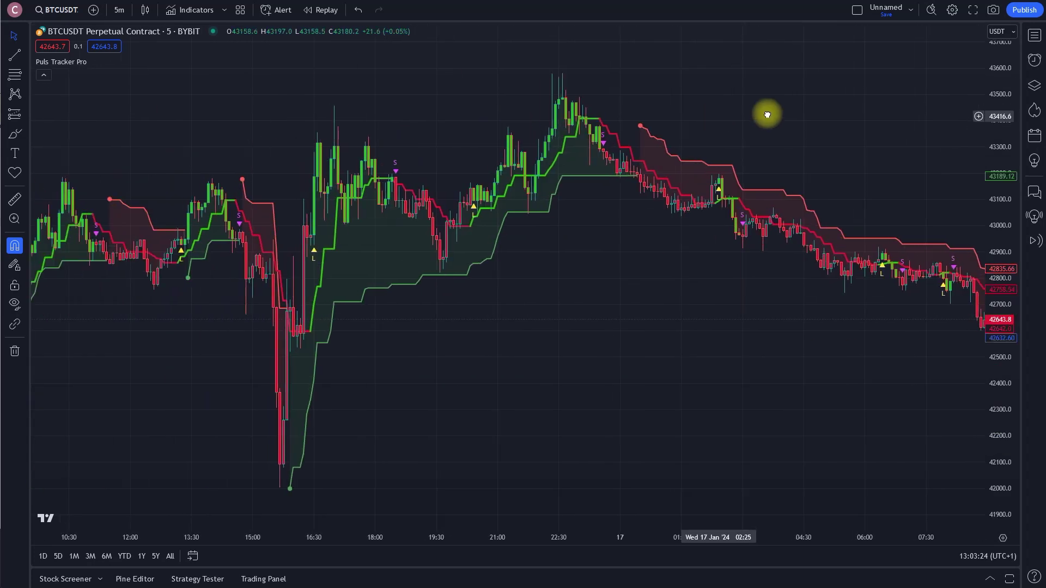
left_click_drag(251, 310, 742, 283)
left_click_drag(289, 154, 56, 234)
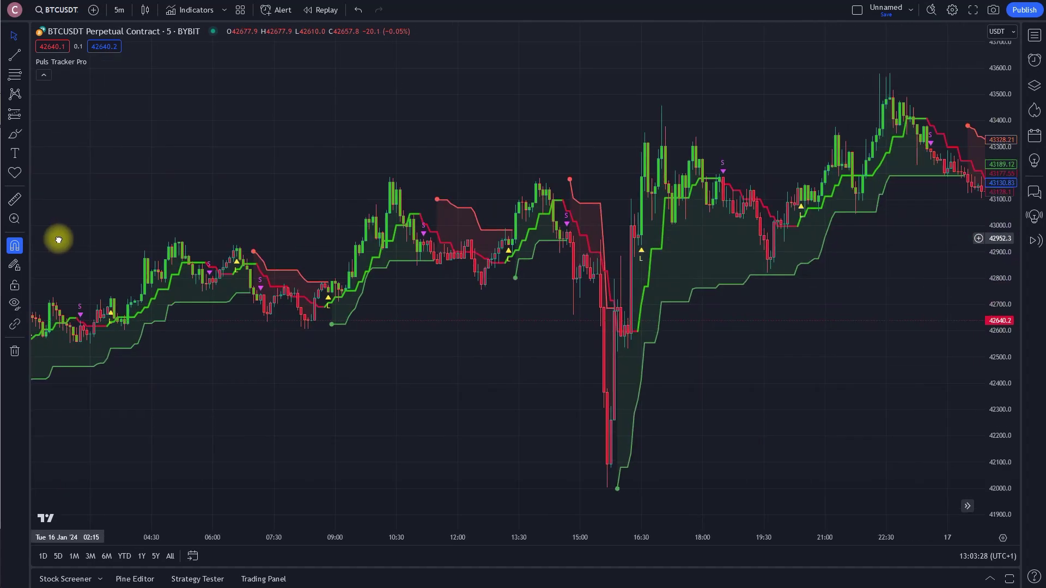
left_click_drag(761, 380, 443, 449)
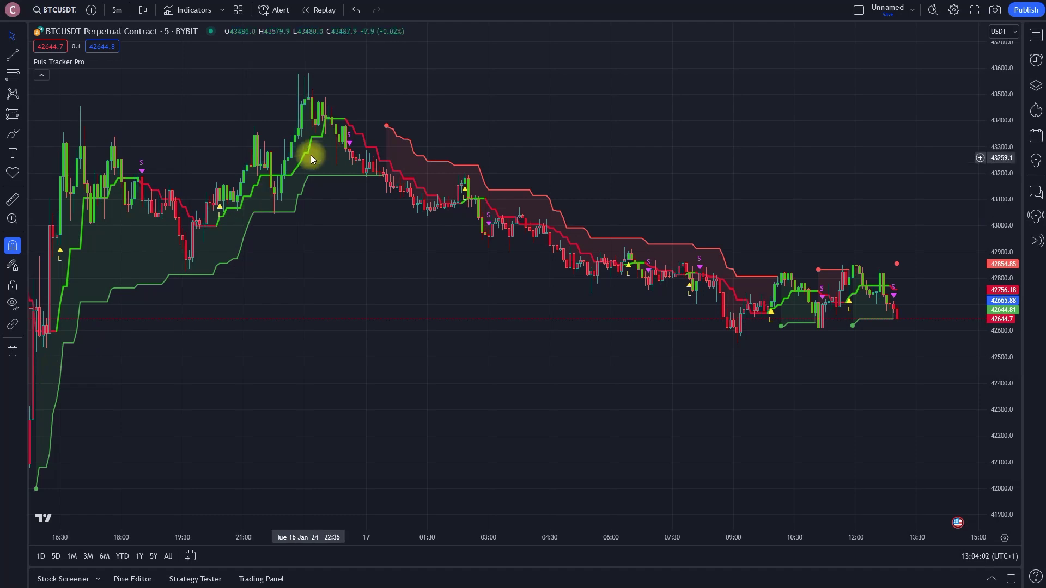
left_click_drag(358, 439, 890, 450)
left_click_drag(322, 436, 801, 427)
left_click_drag(611, 439, 743, 441)
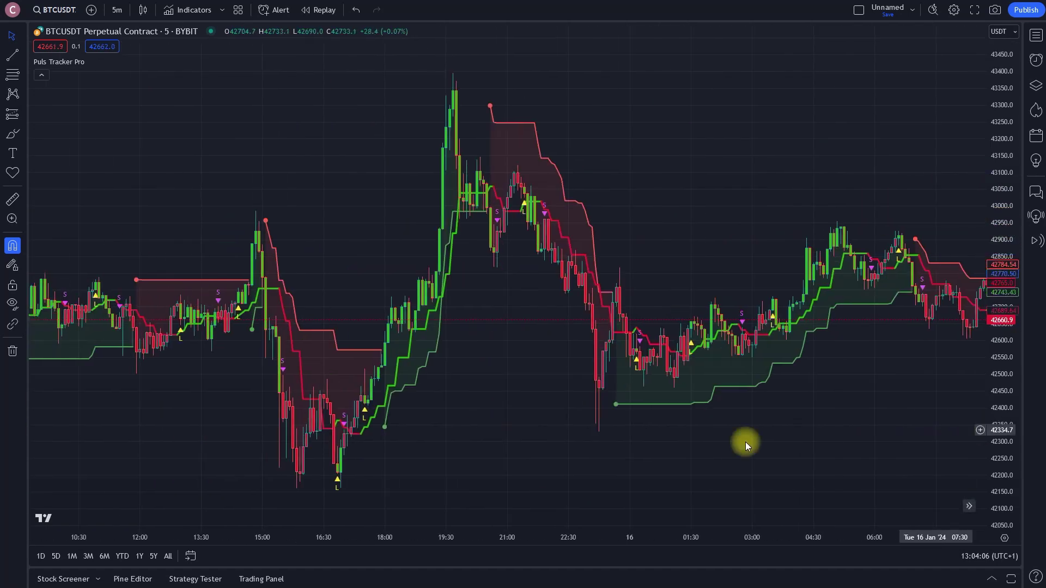
left_click_drag(194, 456, 719, 427)
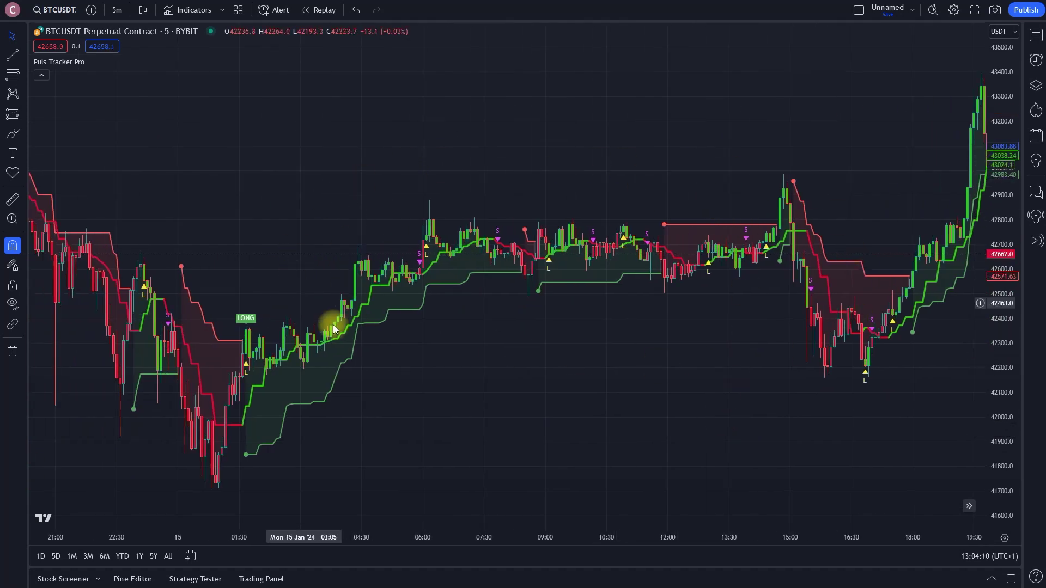
left_click_drag(766, 371, 234, 383)
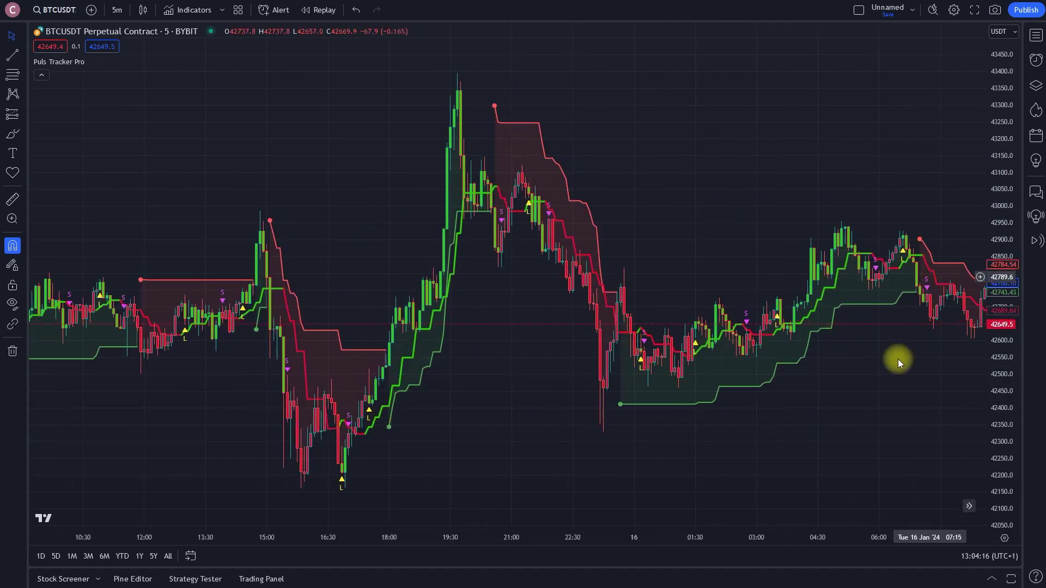
left_click_drag(881, 429, 280, 466)
left_click_drag(911, 423, 240, 453)
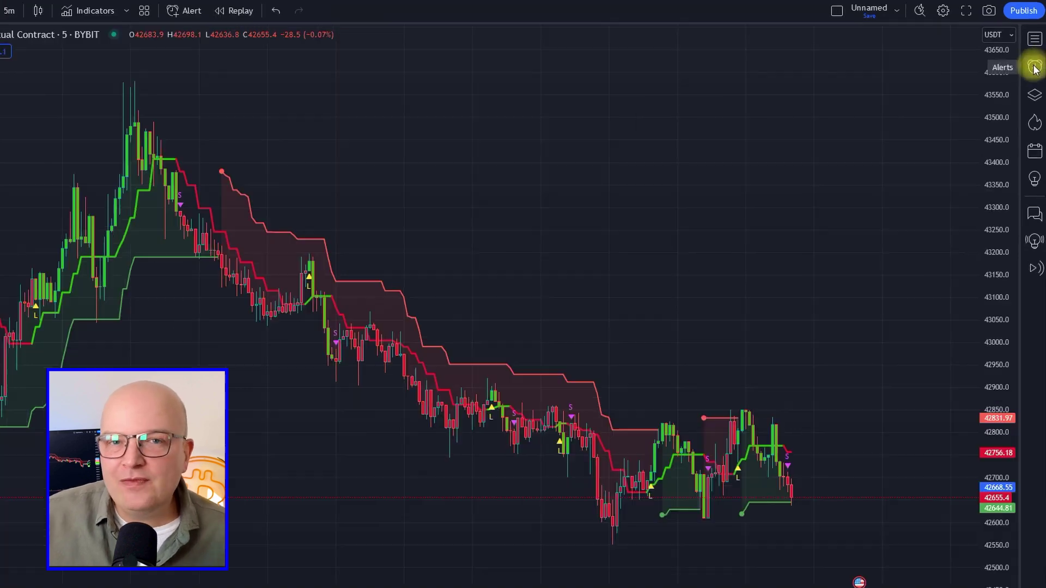
Create a new alert on Puls Tracker Pro's Buy Signal, firing once per bar close.
left_click(1035, 68)
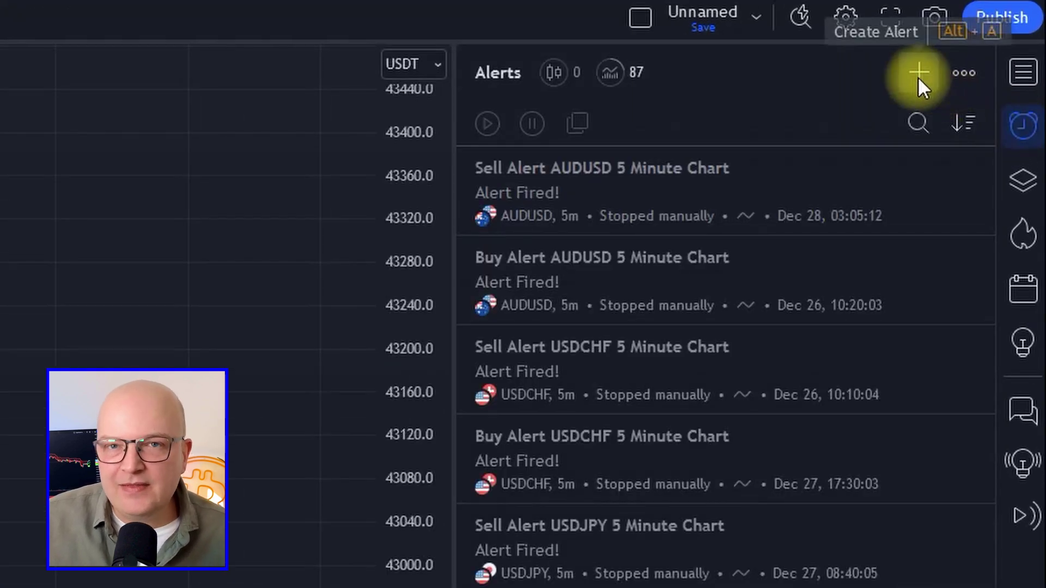
left_click(918, 77)
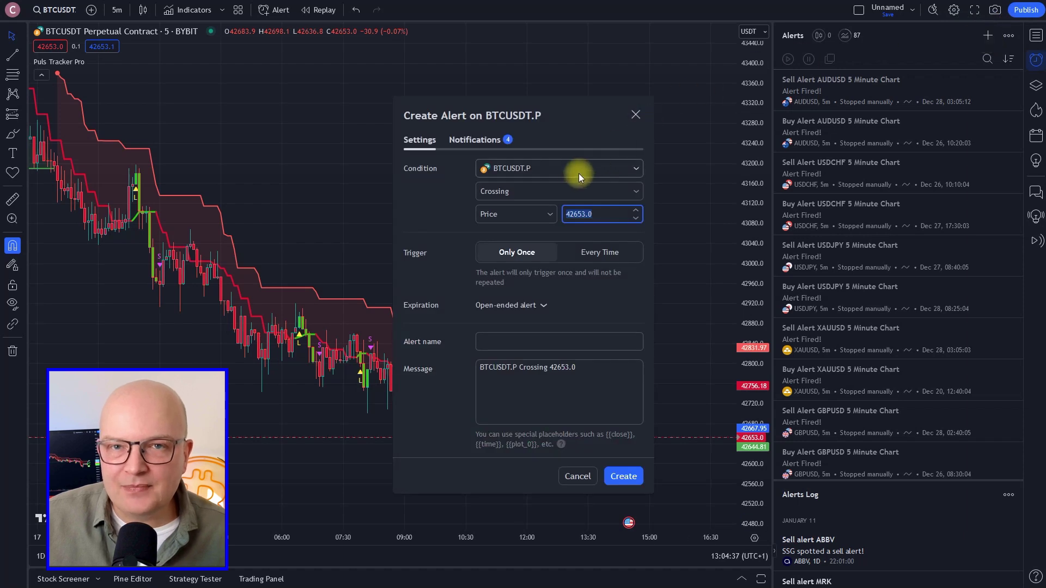
left_click(578, 173)
left_click(555, 199)
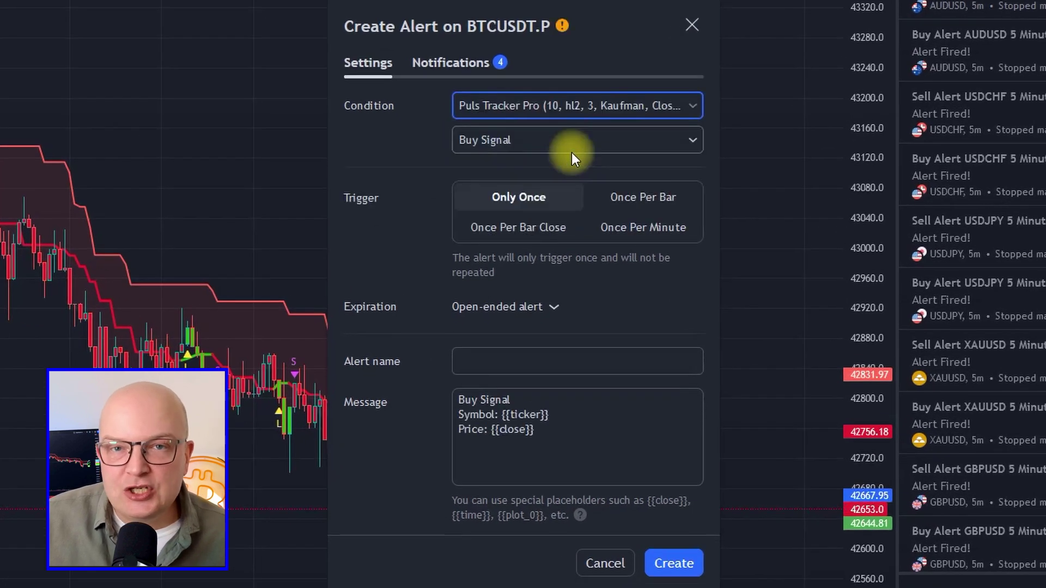
left_click(515, 139)
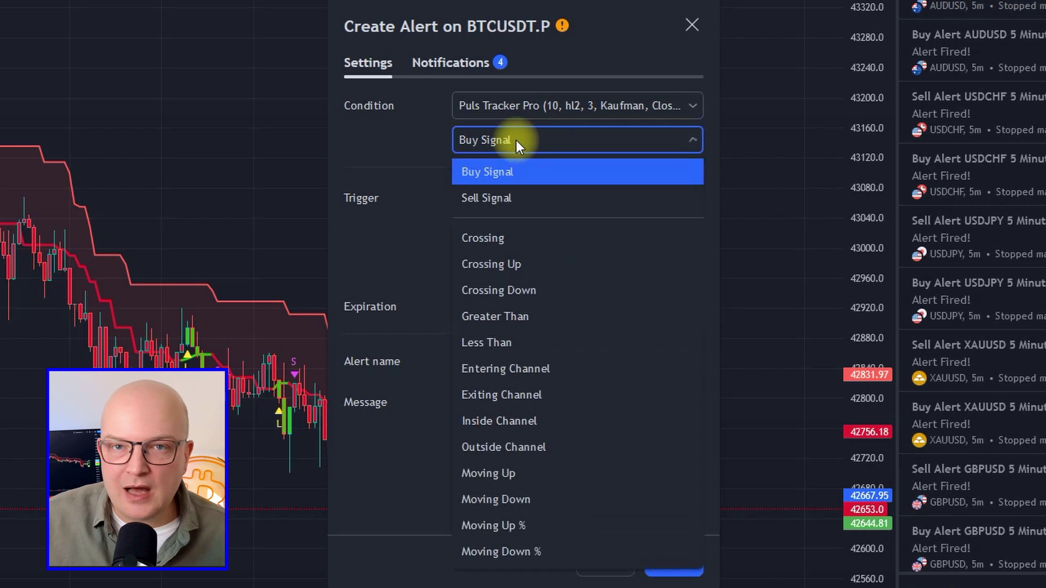
left_click(535, 176)
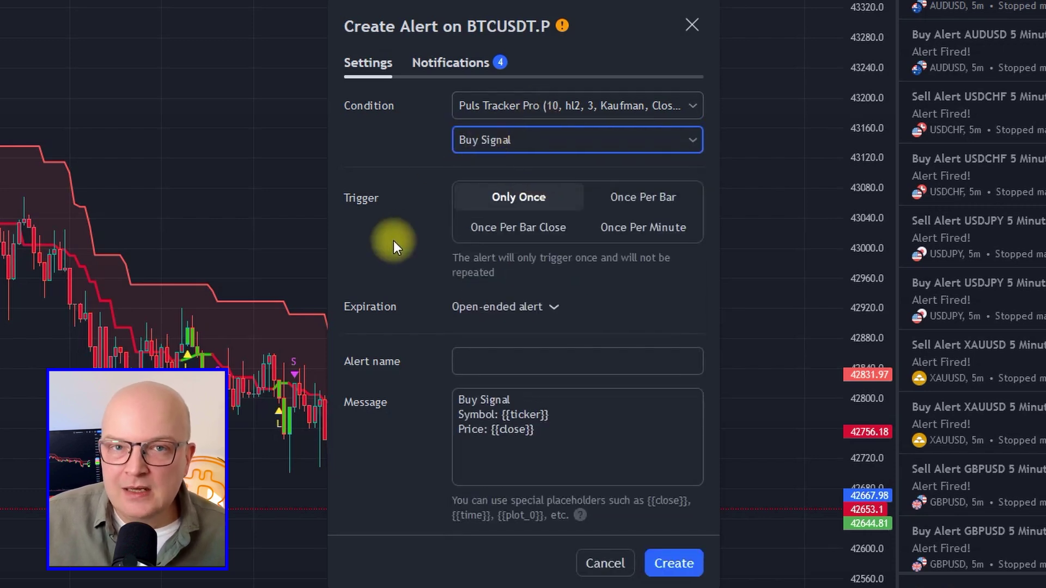
left_click(479, 227)
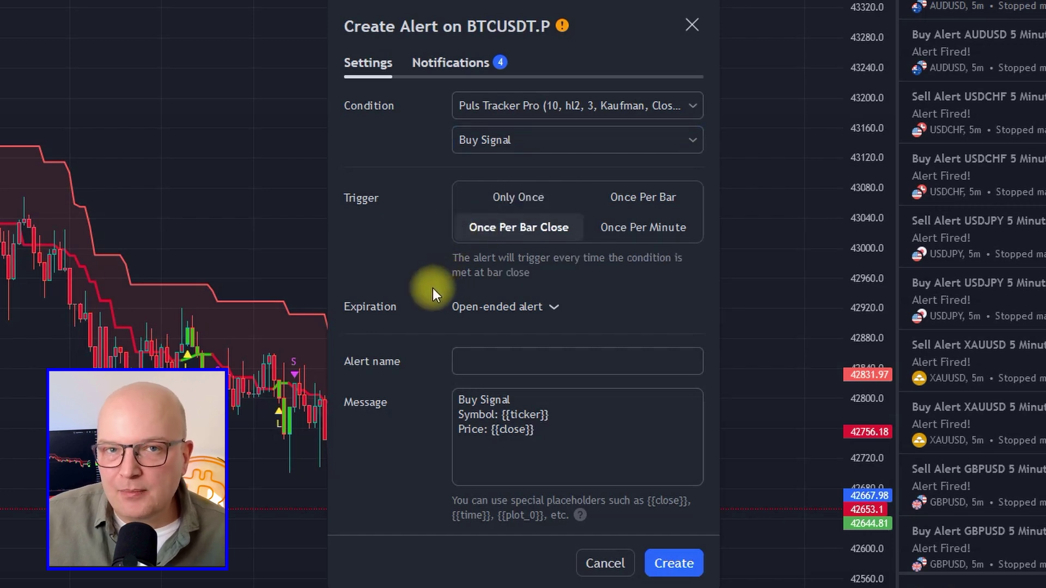
Name the alert 'Puls Tracker Buy Signal' and clear its default message.
left_click(520, 370)
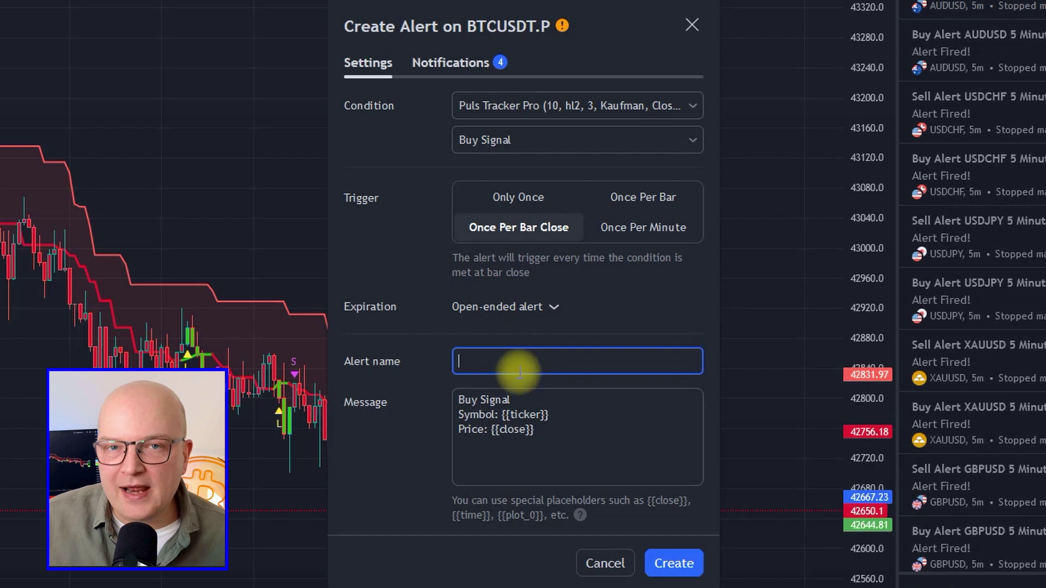
type("Puls Tracker Buy Signal")
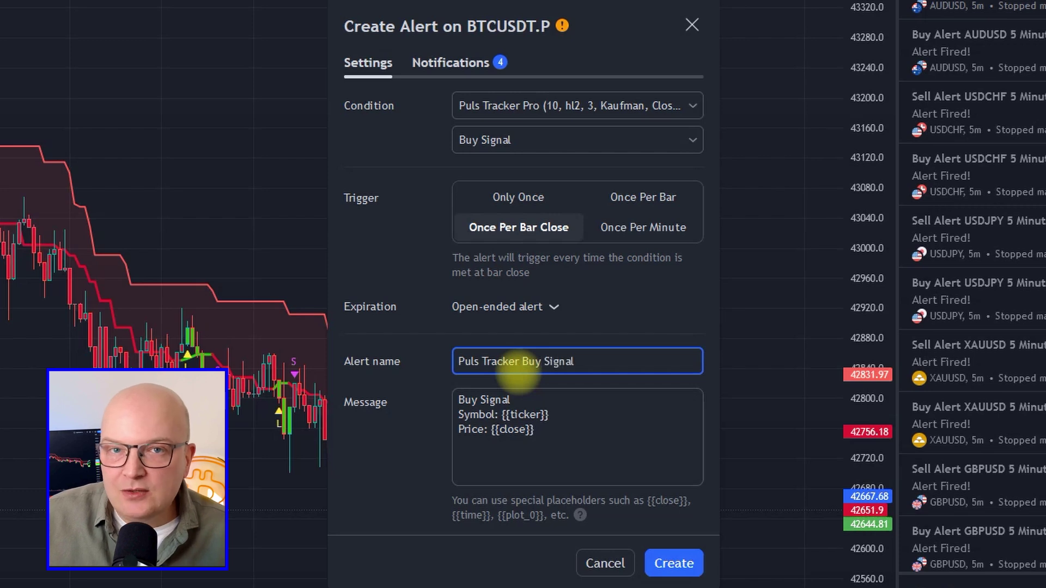
left_click(544, 433)
key("ctrl+a")
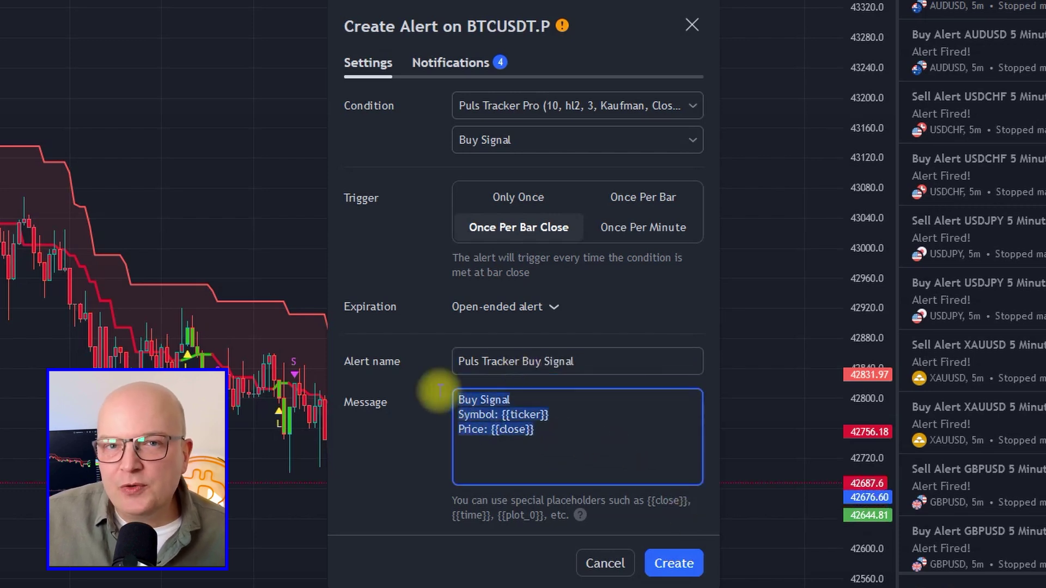
key("BackSpace")
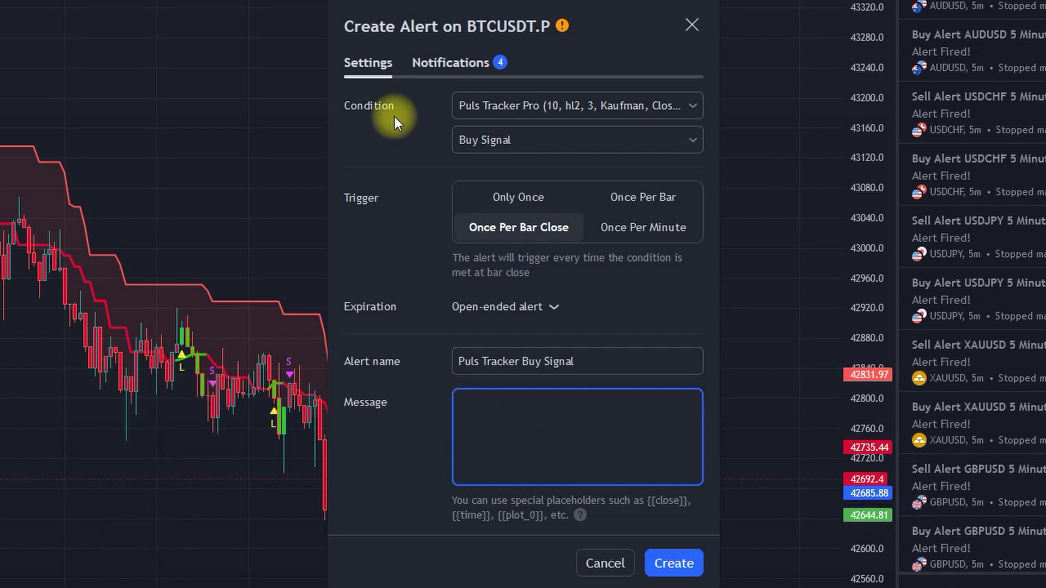
Delete the old webhook URL from the alert's notification settings.
left_click(430, 70)
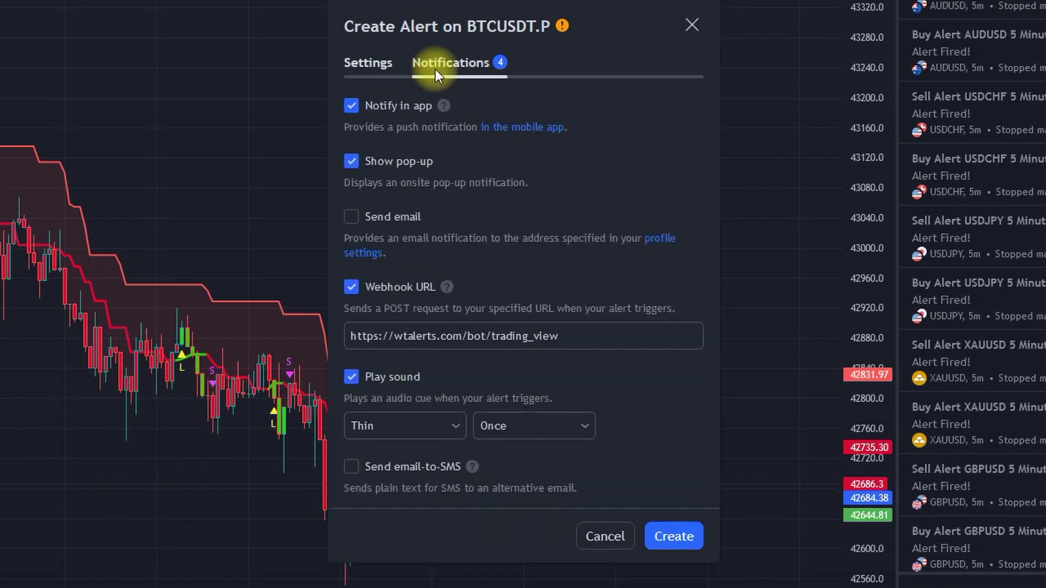
left_click_drag(567, 336, 353, 336)
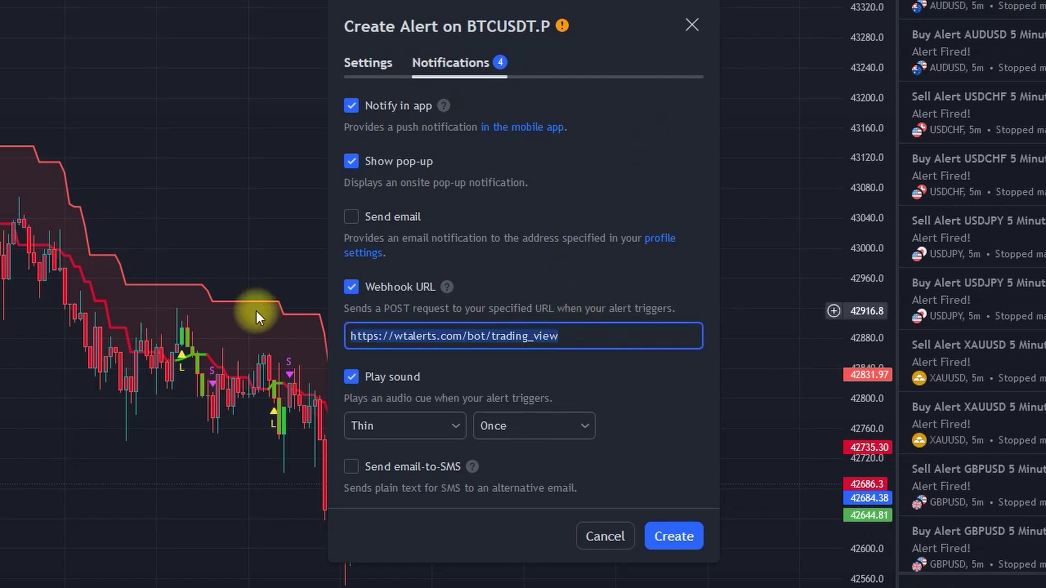
key("BackSpace")
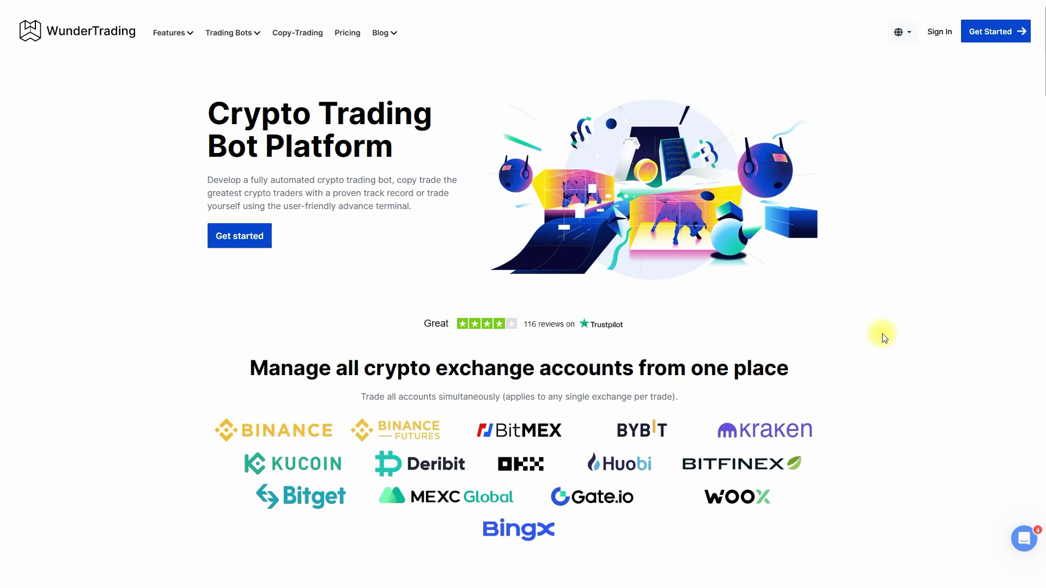
Scroll down through the WunderTrading homepage.
scroll(882, 333, "down", 14)
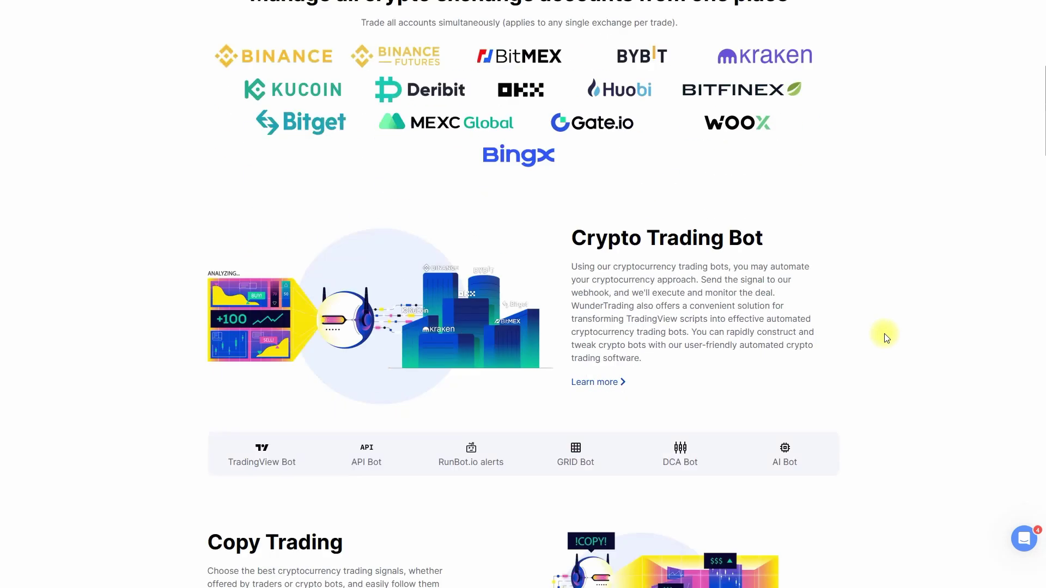
scroll(885, 333, "down", 12)
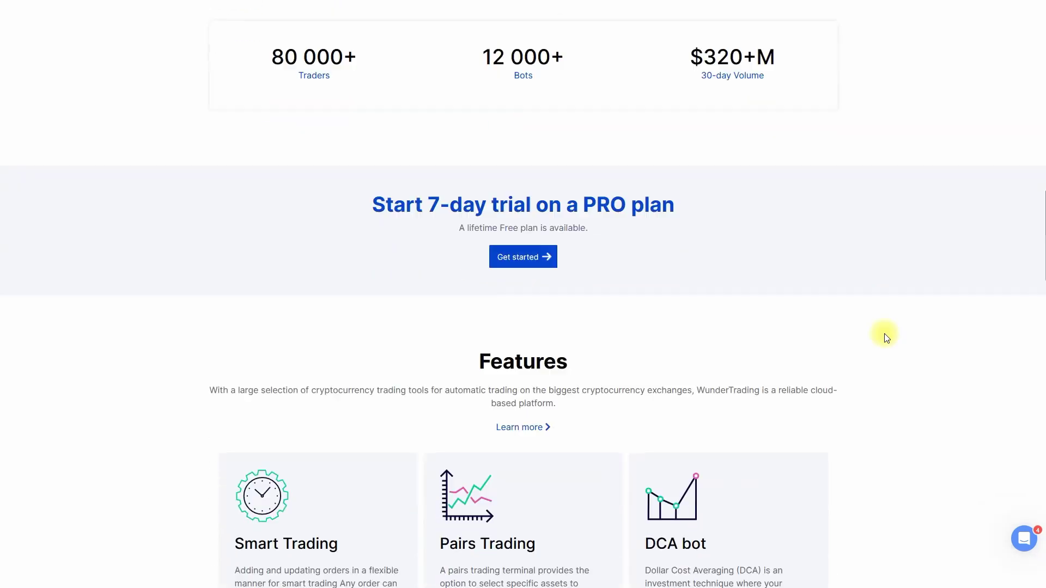
scroll(884, 334, "down", 7)
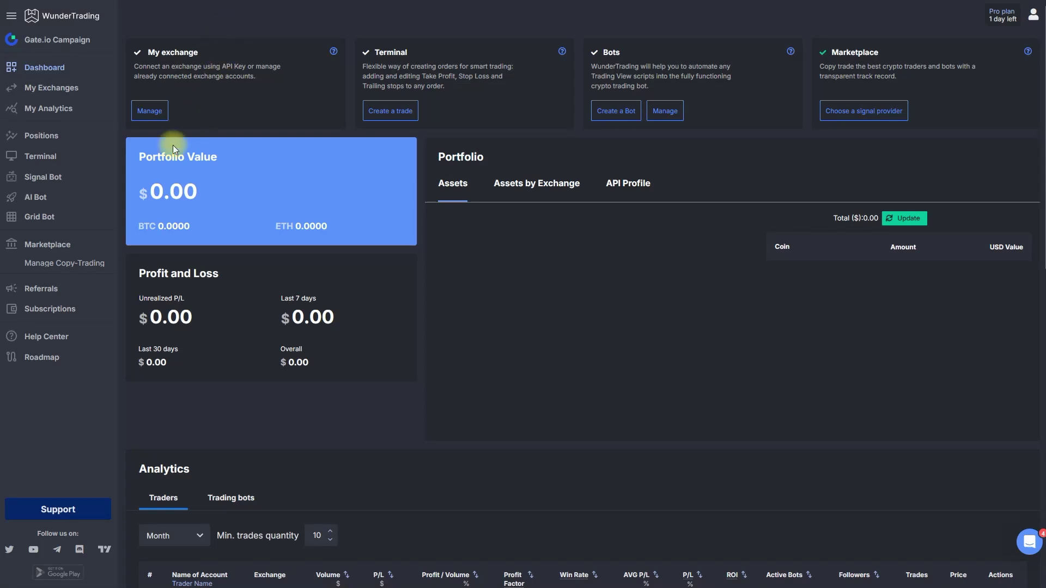
left_click(35, 204)
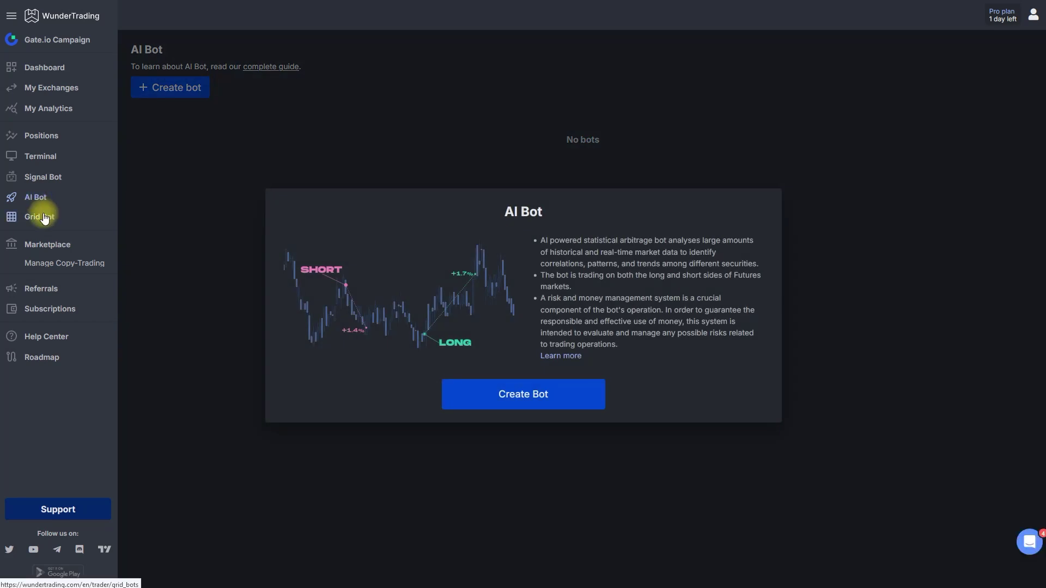
left_click(42, 215)
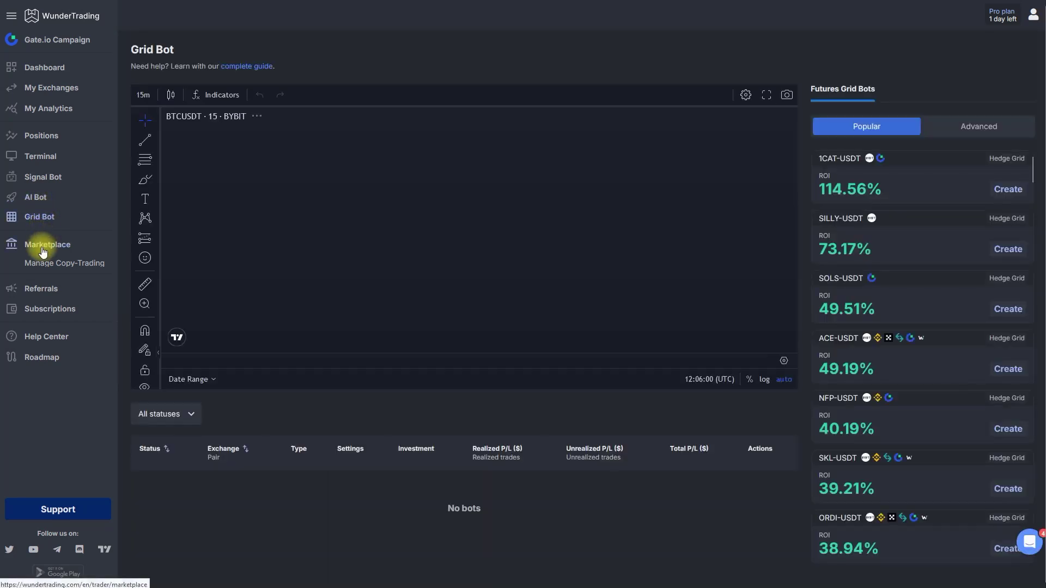
left_click(44, 248)
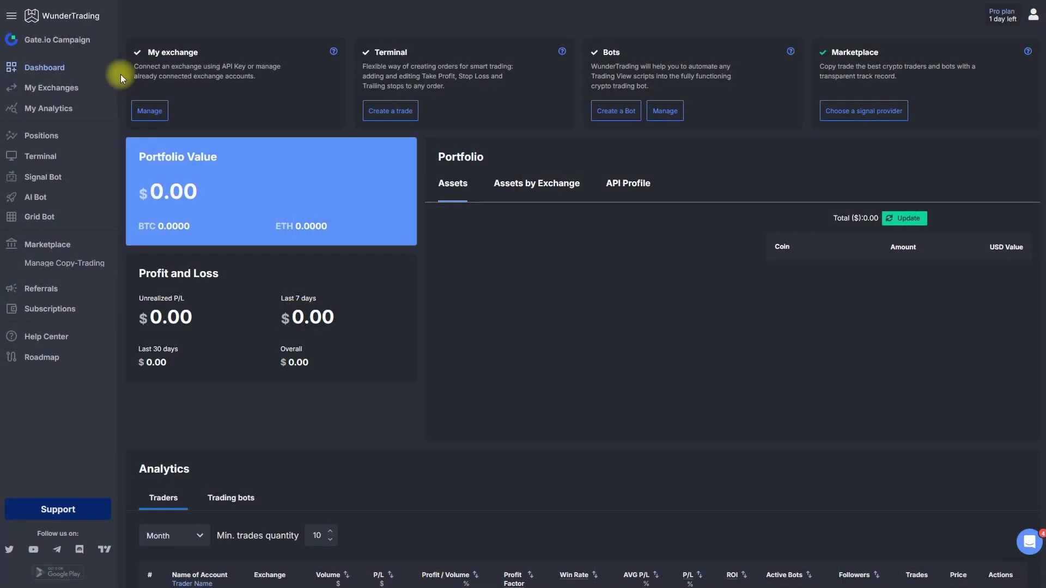
Connect a Bybit demo BYBIT-SWAP (USDT-M) account named PulseTrader with 10000 USDT.
left_click(61, 91)
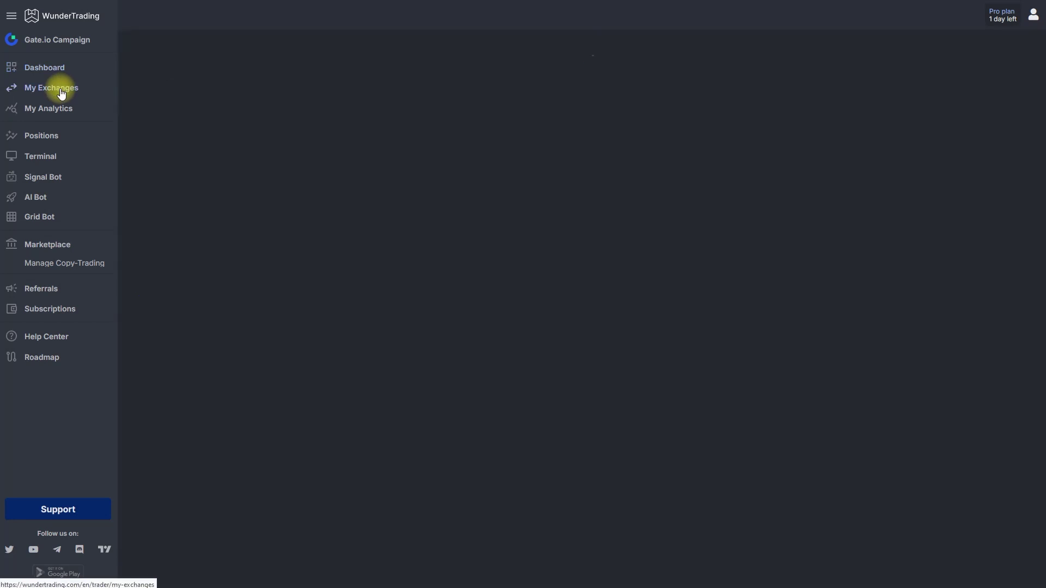
left_click(329, 115)
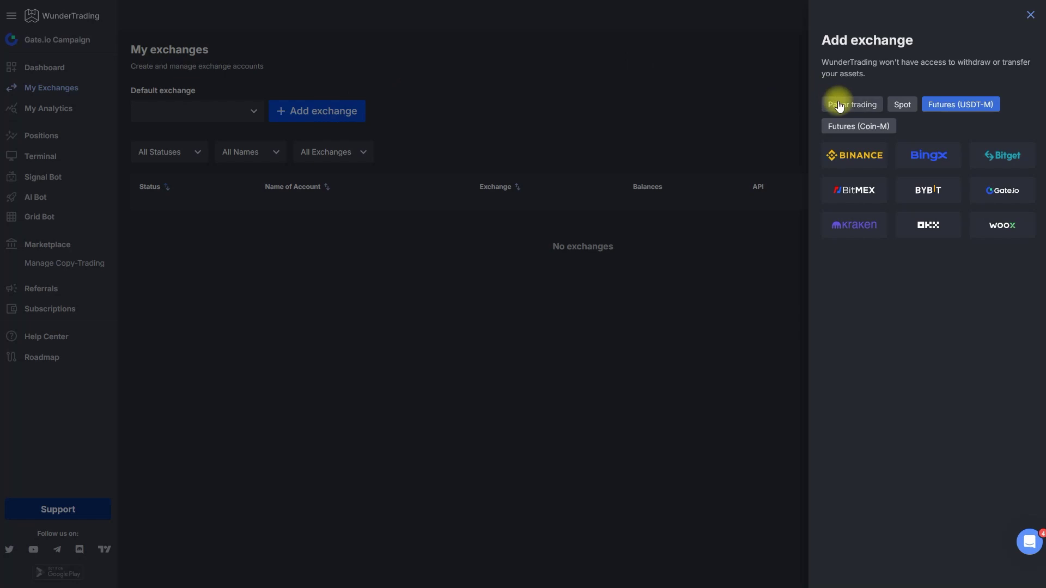
left_click(839, 103)
left_click(913, 196)
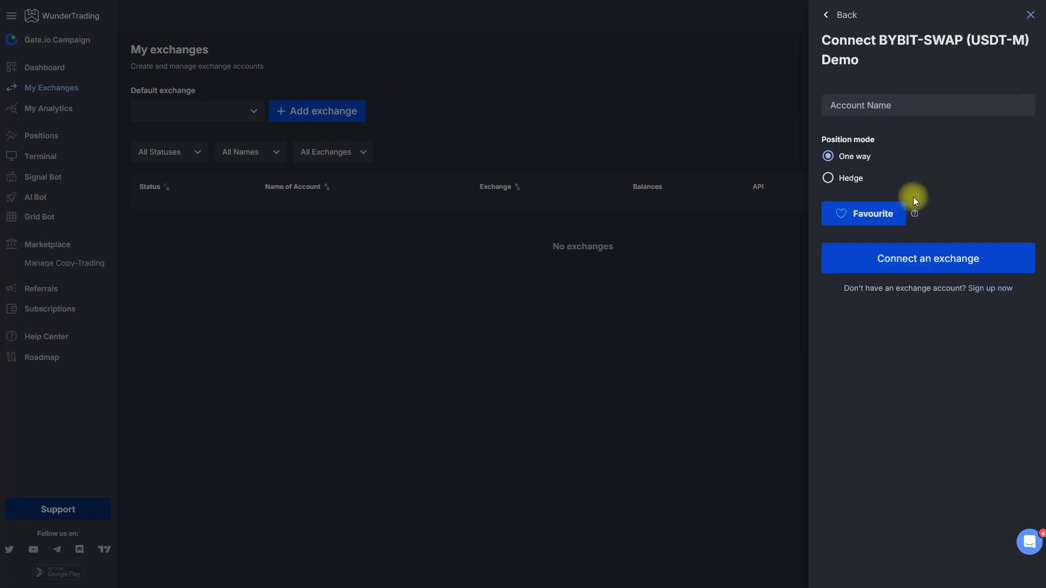
left_click(877, 103)
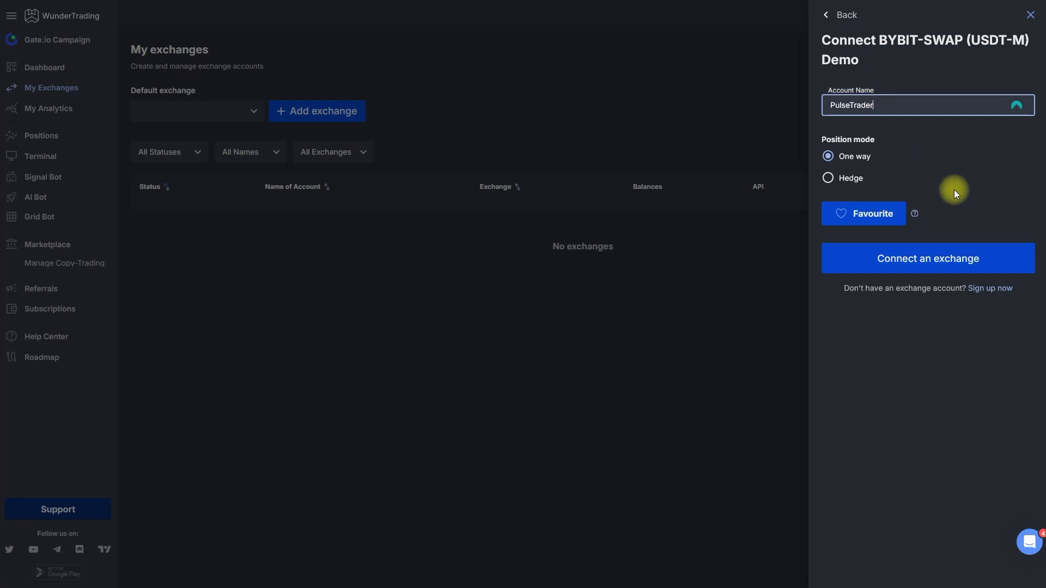
left_click(946, 263)
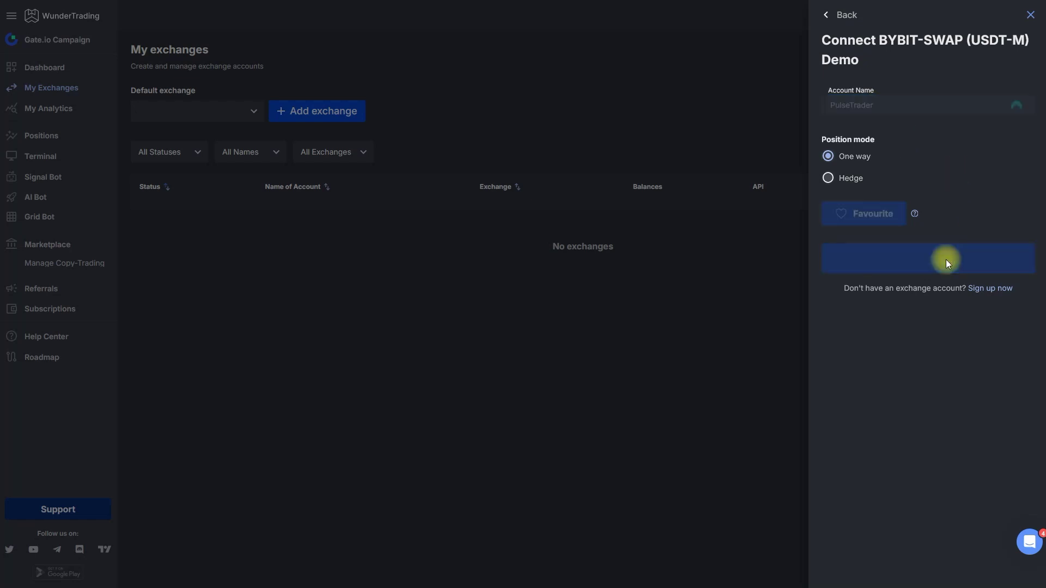
left_click(1028, 15)
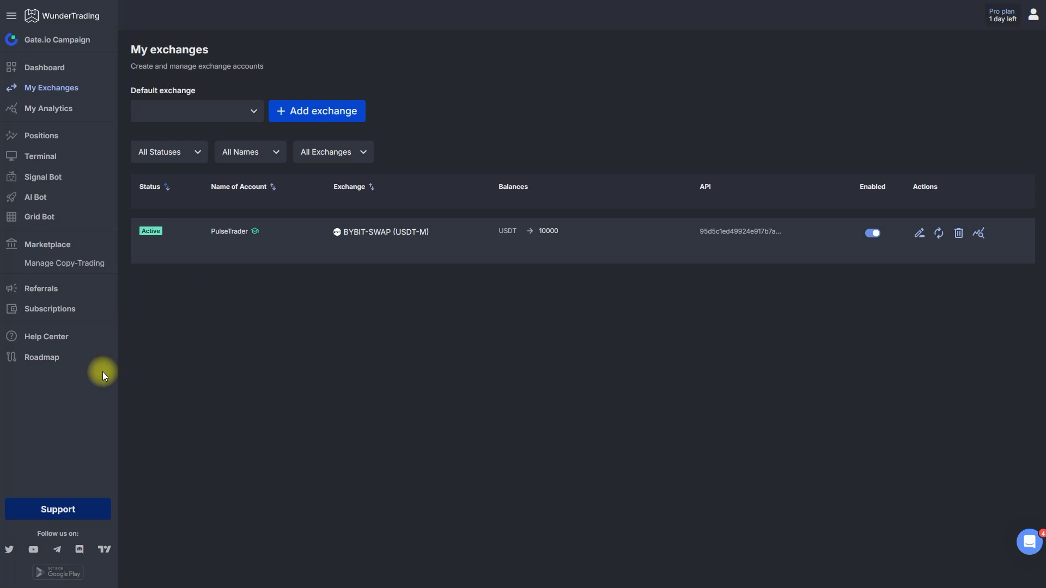
Start creating a new TradingView signal bot.
left_click(47, 178)
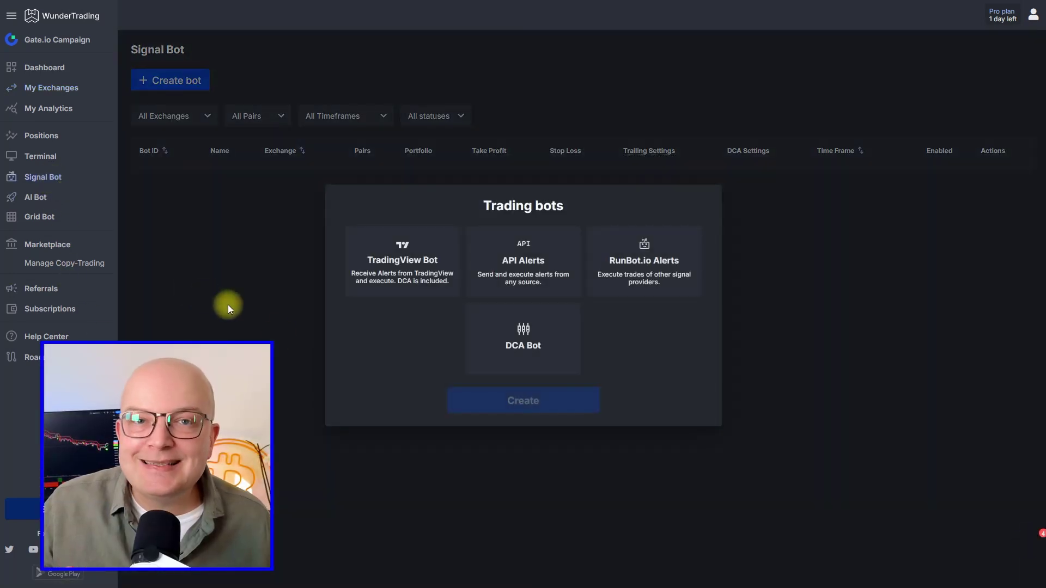
left_click(394, 265)
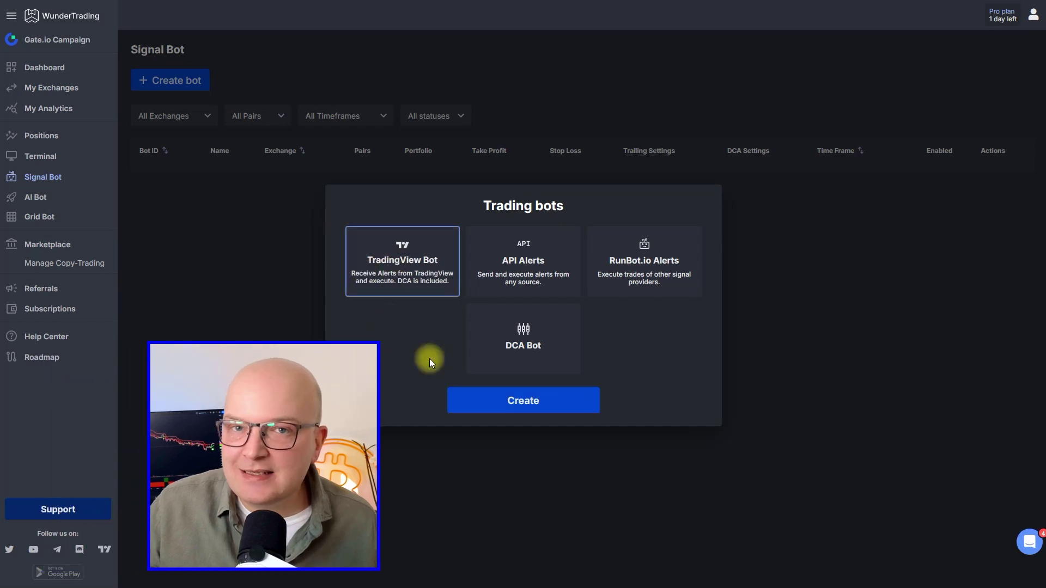
left_click(491, 403)
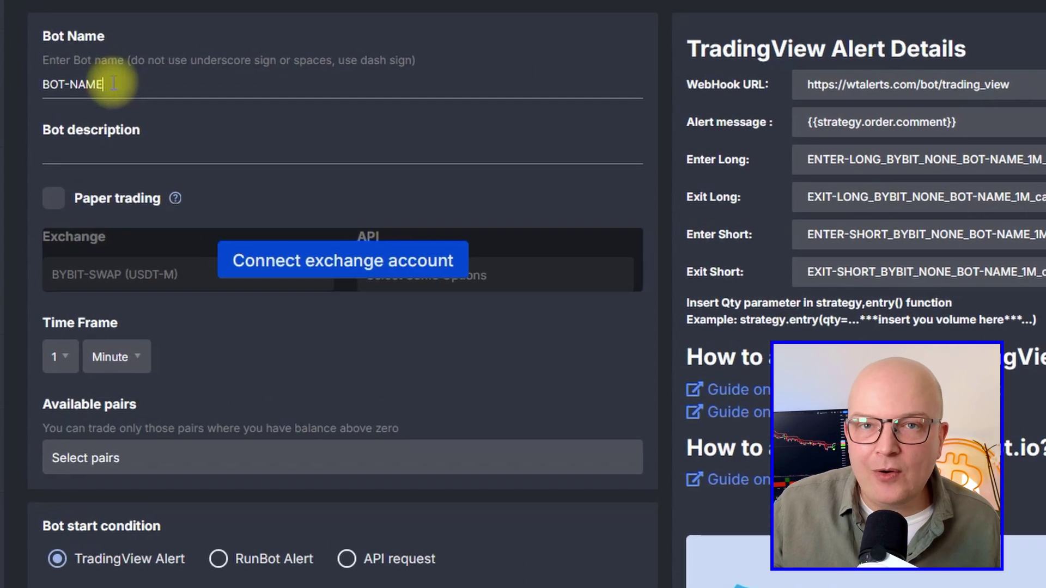
Name the bot PulsTraderBot, paper trading on BYBIT-SWAP, with a 5-minute time frame.
left_click_drag(114, 83, 47, 84)
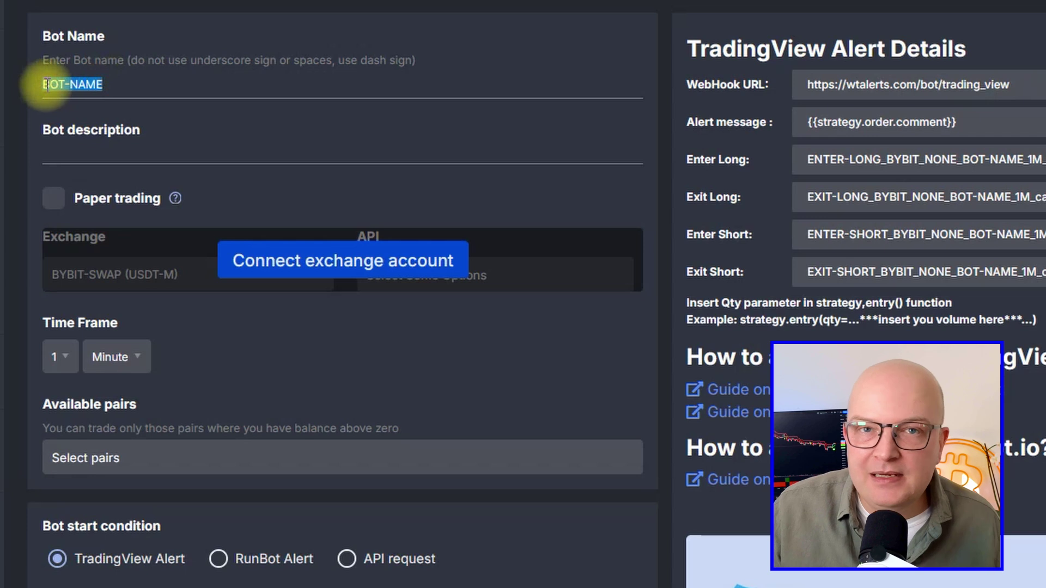
type("PulsT")
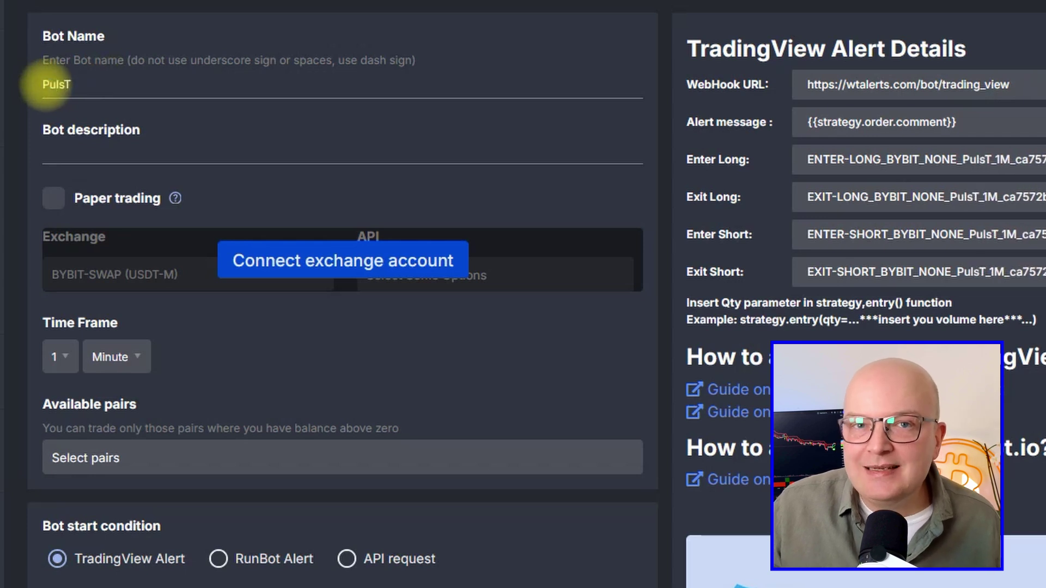
type("raderBot")
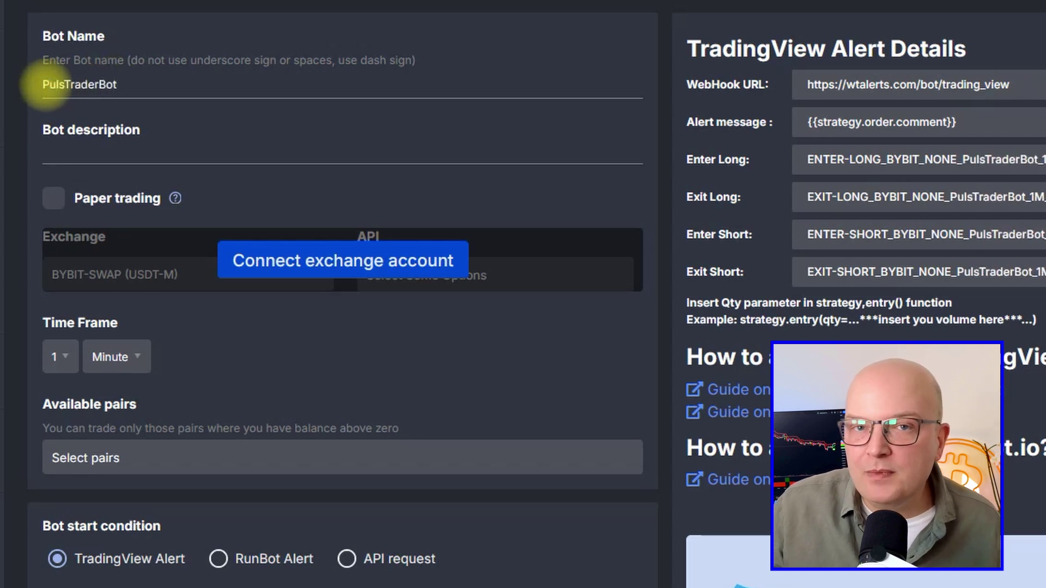
left_click(61, 205)
left_click(198, 277)
left_click(105, 334)
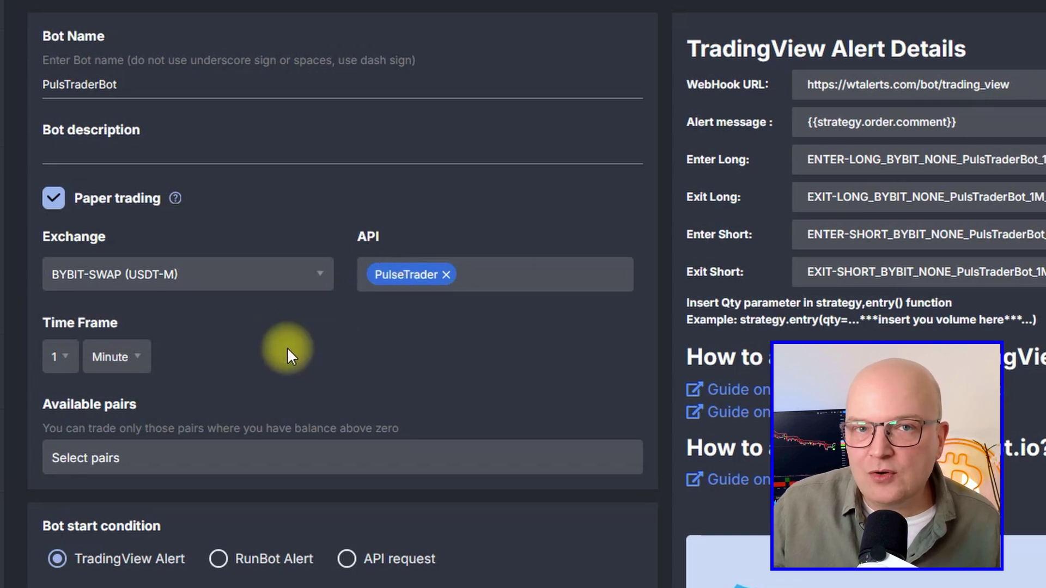
left_click(58, 361)
left_click(75, 556)
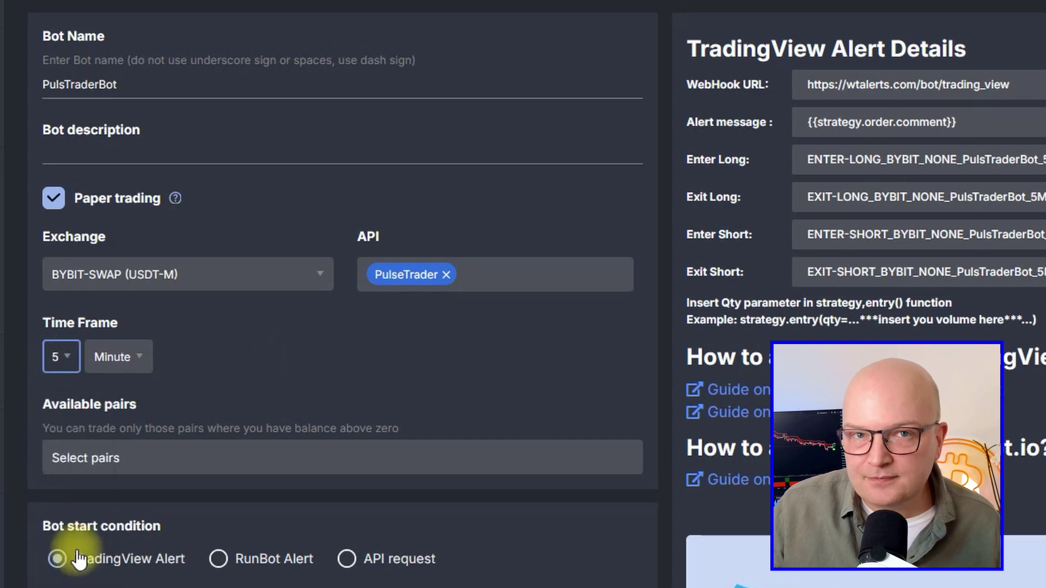
Limit the bot to the BTCUSDT pair with a fixed trading amount of 10000 $.
scroll(281, 304, "down", 7)
left_click(216, 68)
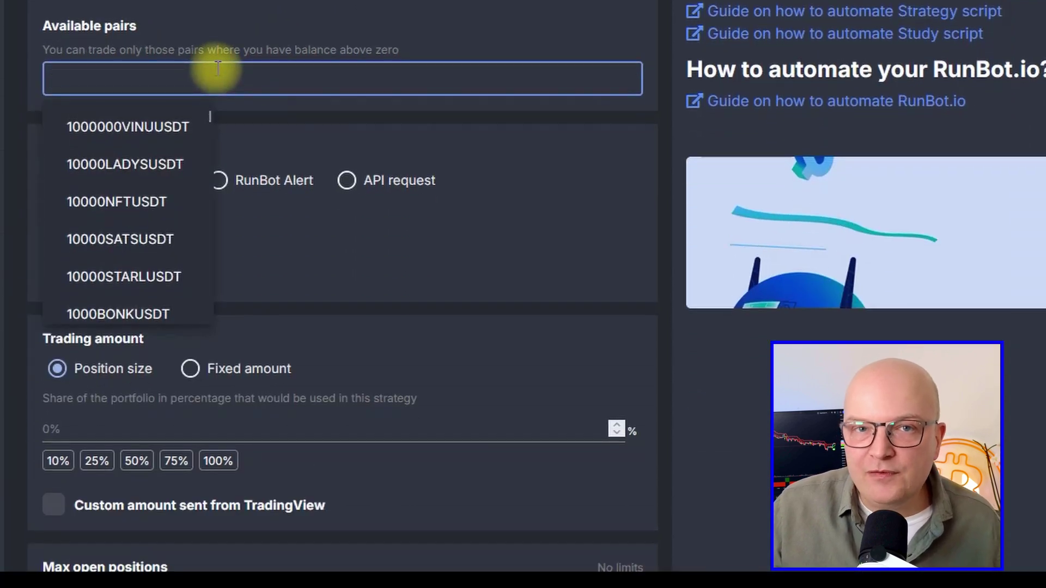
type("btc")
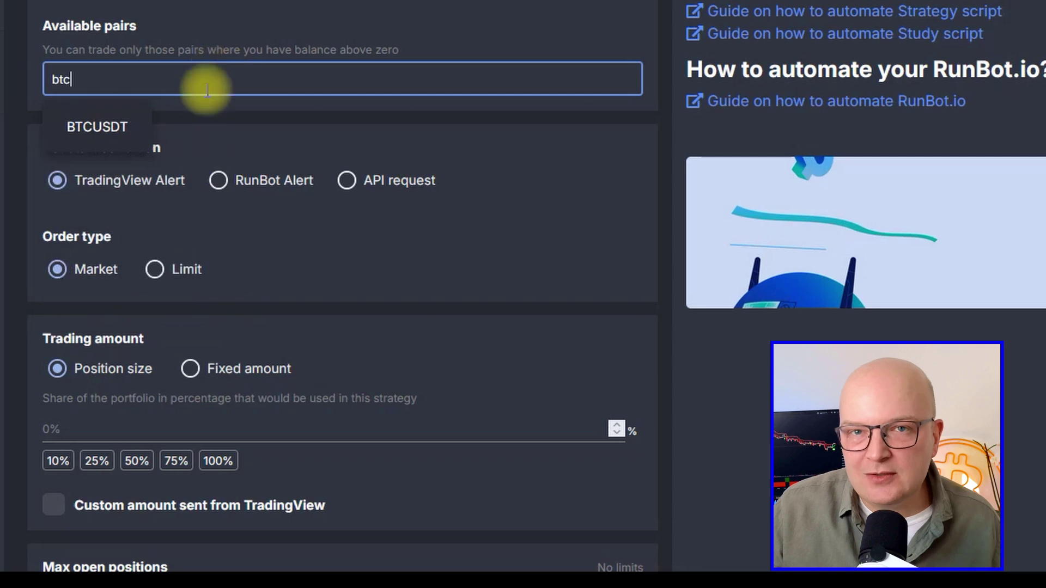
left_click(119, 127)
scroll(465, 302, "down", 7)
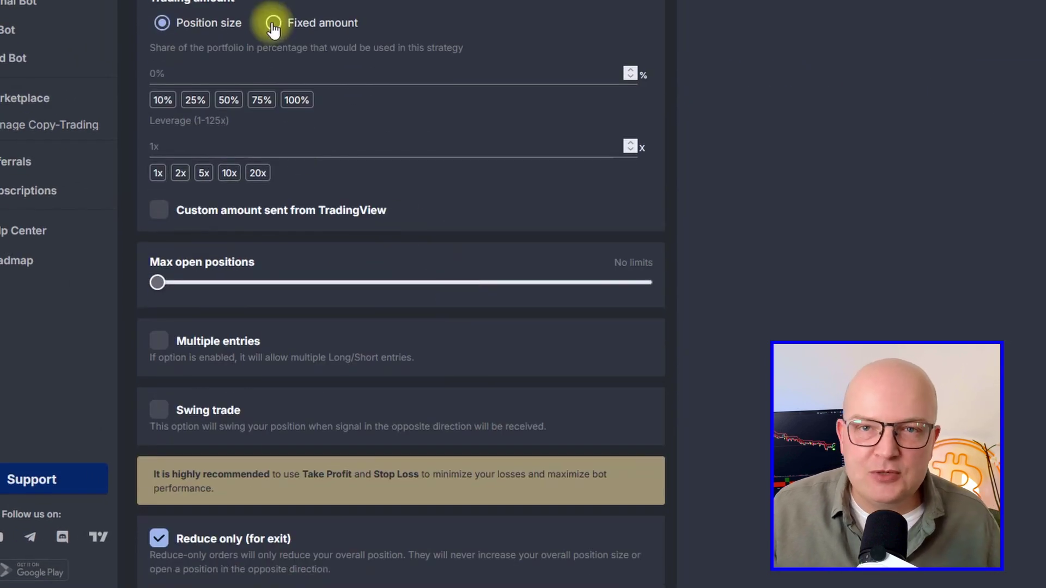
left_click(273, 25)
left_click(249, 80)
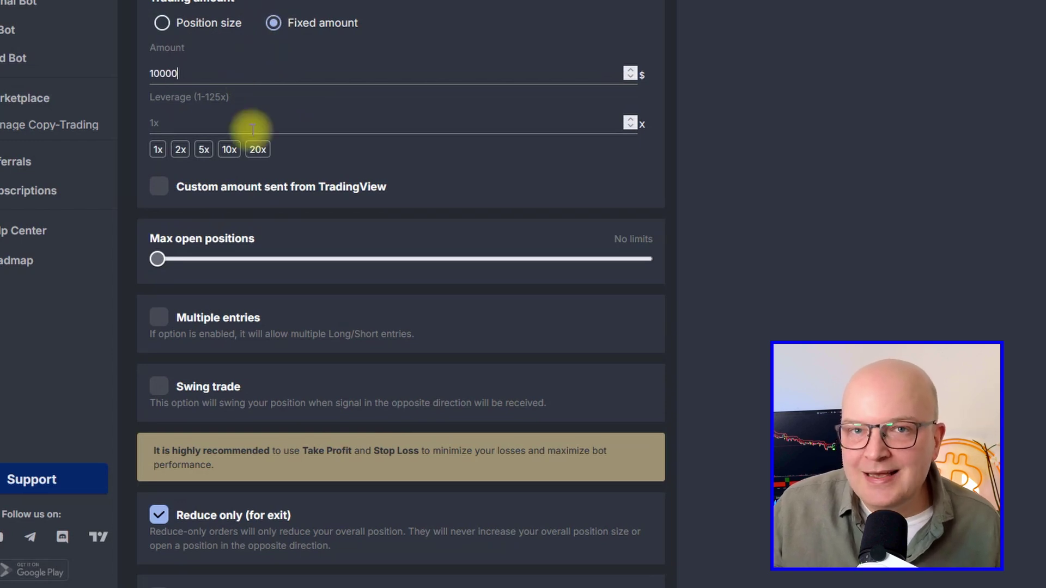
scroll(407, 171, "down", 7)
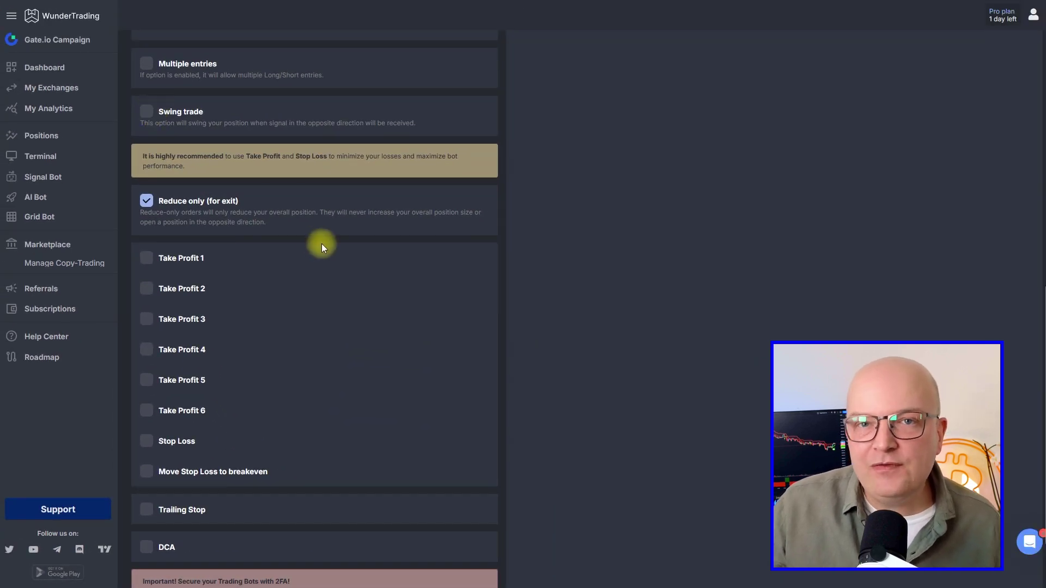
Enable swing trading with Take Profit 1 at 3.42% on 100% and a 2.43% stop loss.
left_click(145, 114)
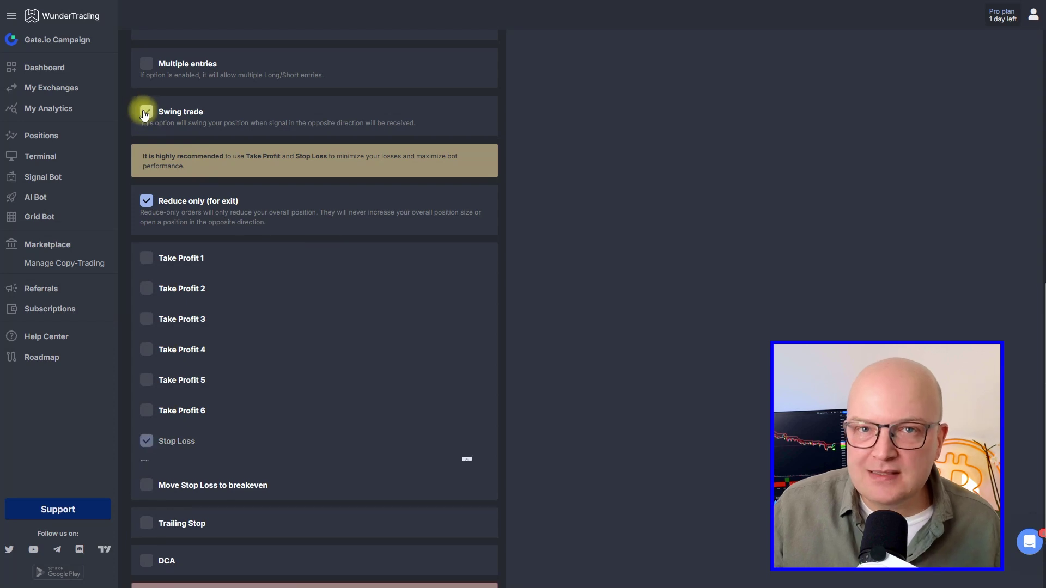
left_click(150, 258)
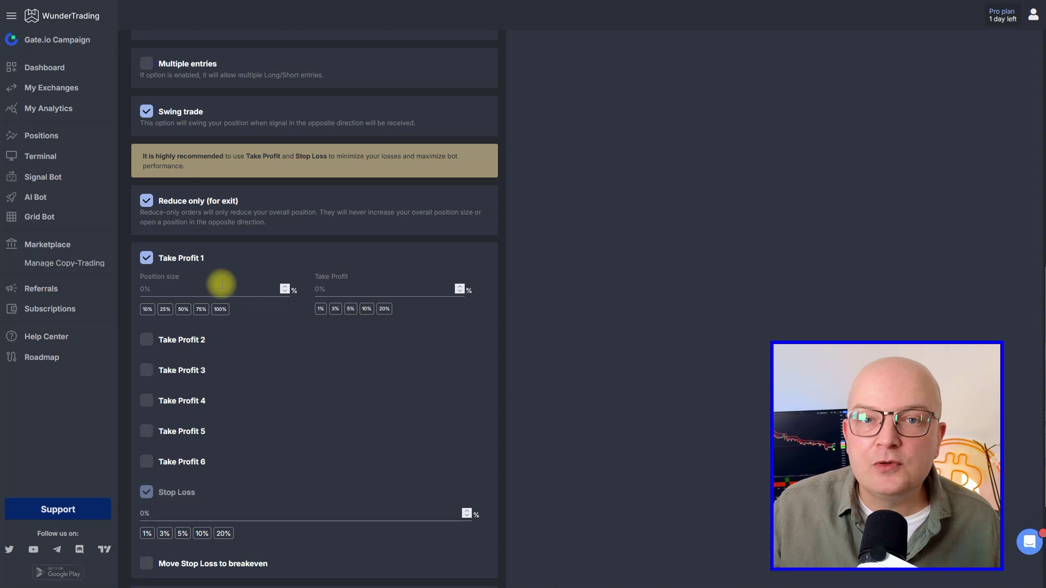
left_click(220, 309)
left_click(336, 289)
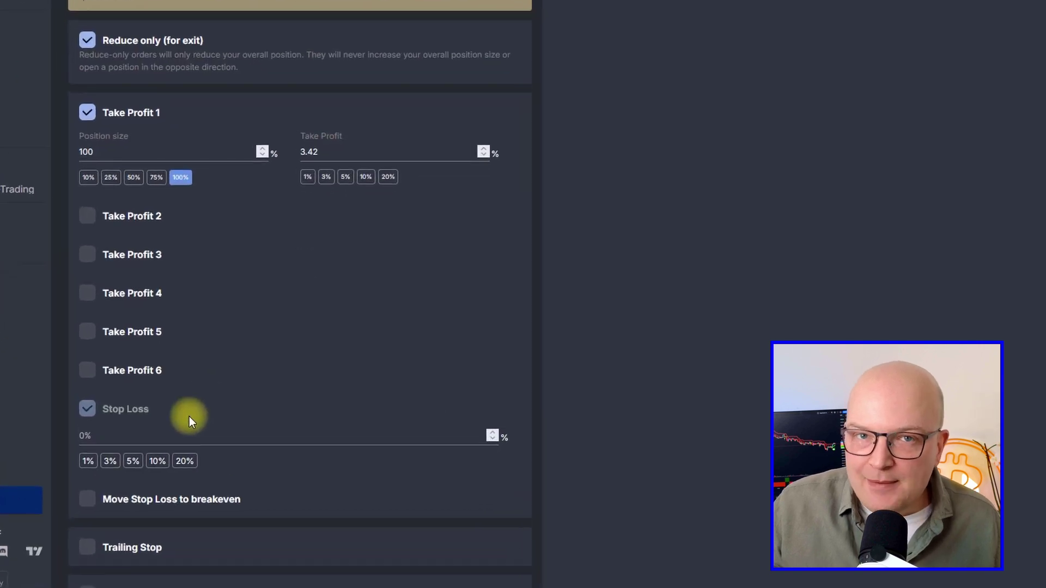
left_click(63, 414)
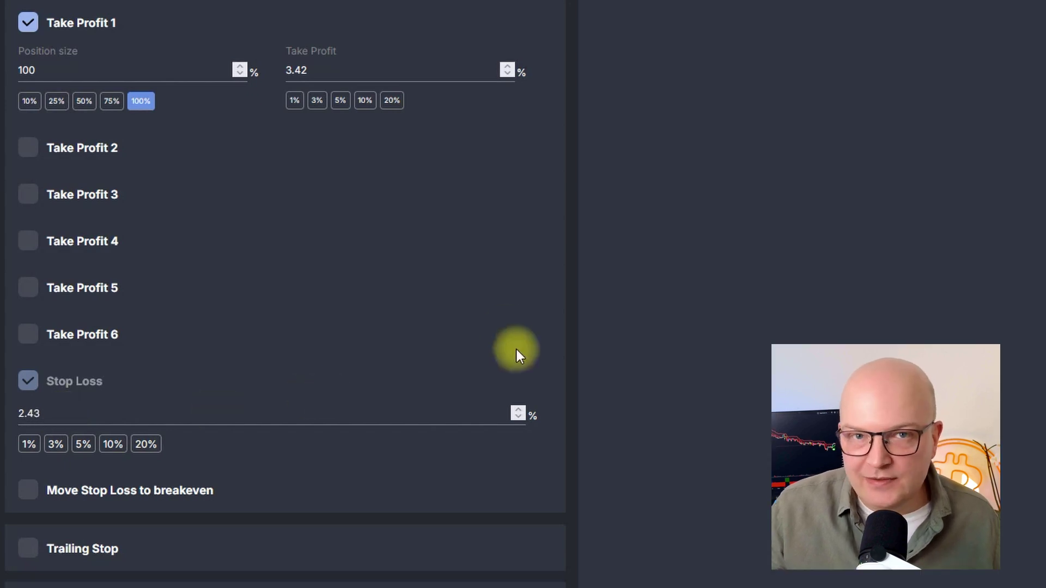
scroll(514, 350, "down", 3)
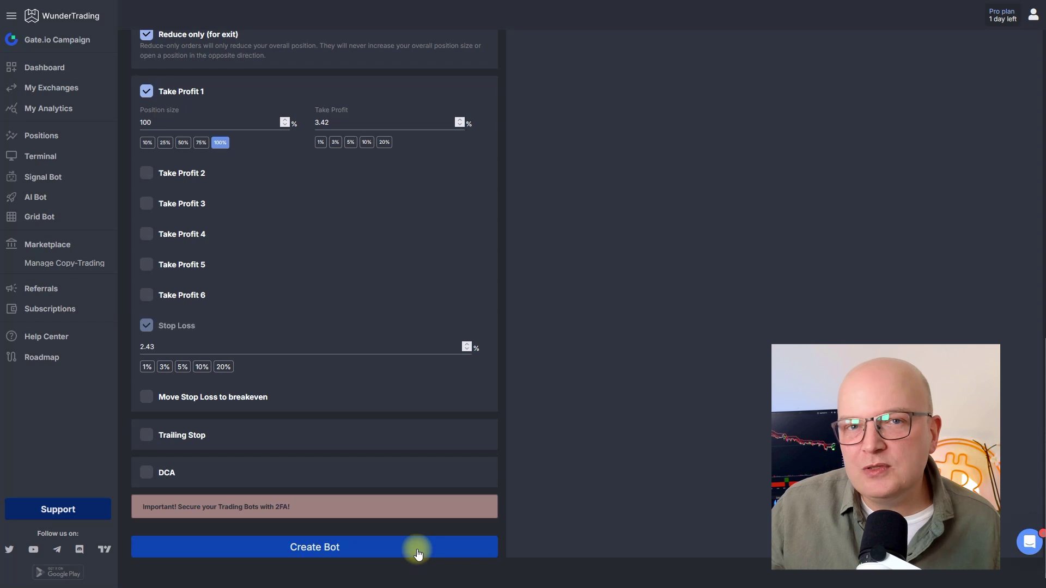
Create the bot with Save and Wait for the signal, then copy its webhook URL.
left_click(418, 552)
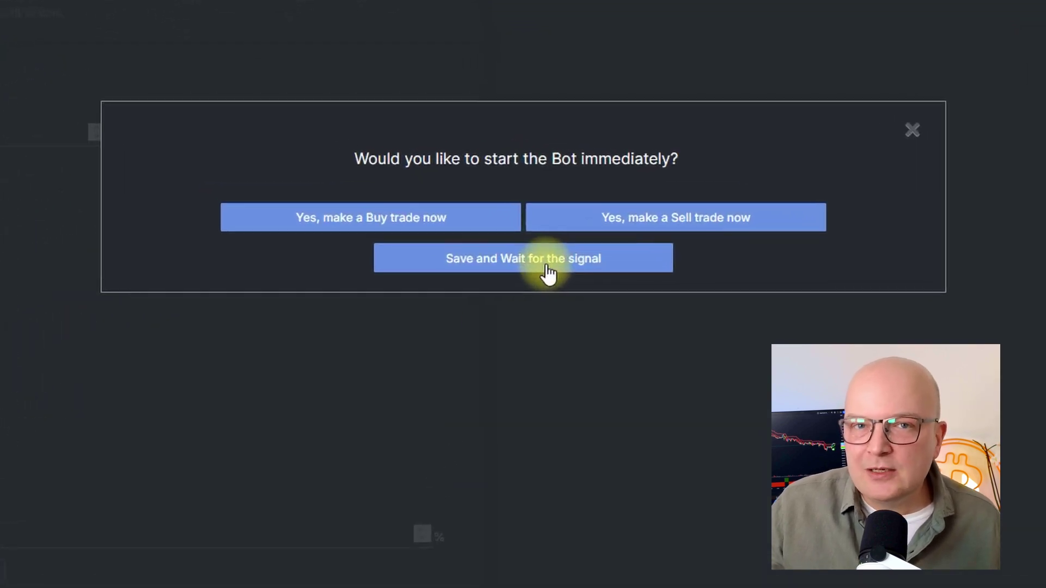
left_click(547, 274)
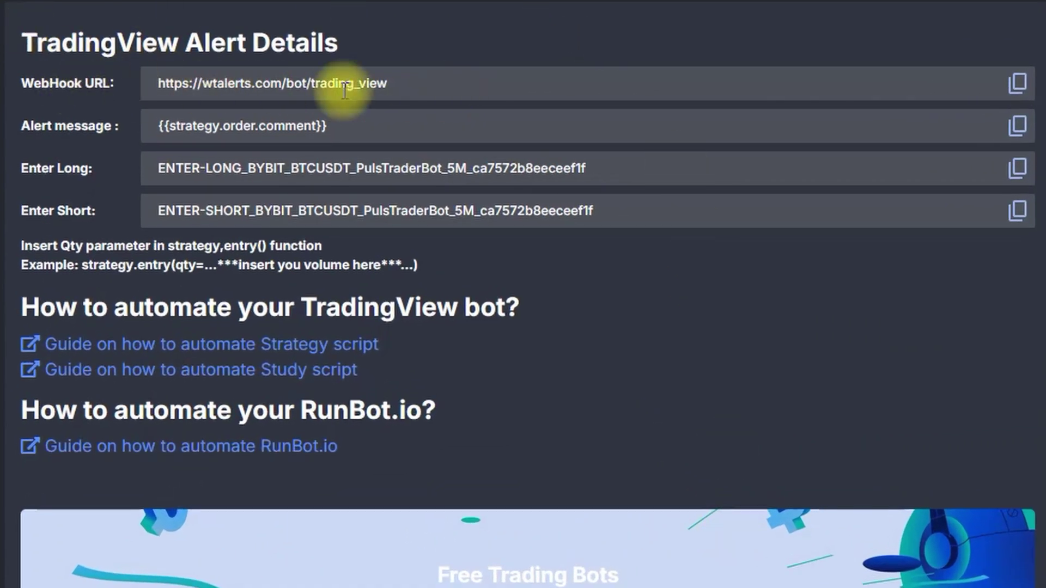
left_click(1018, 86)
key("ctrl+c")
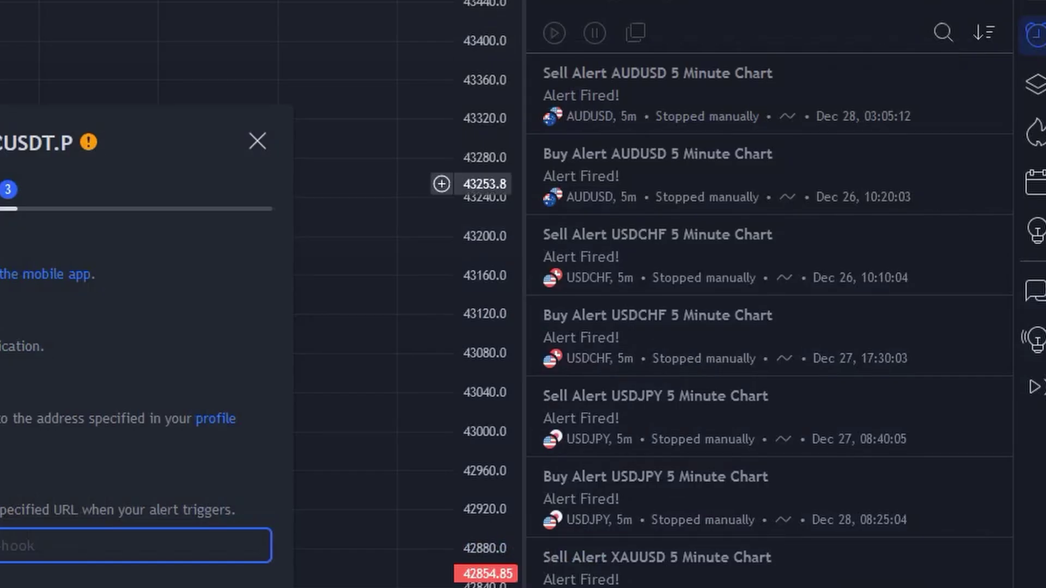
left_click(303, 354)
key("ctrl+v")
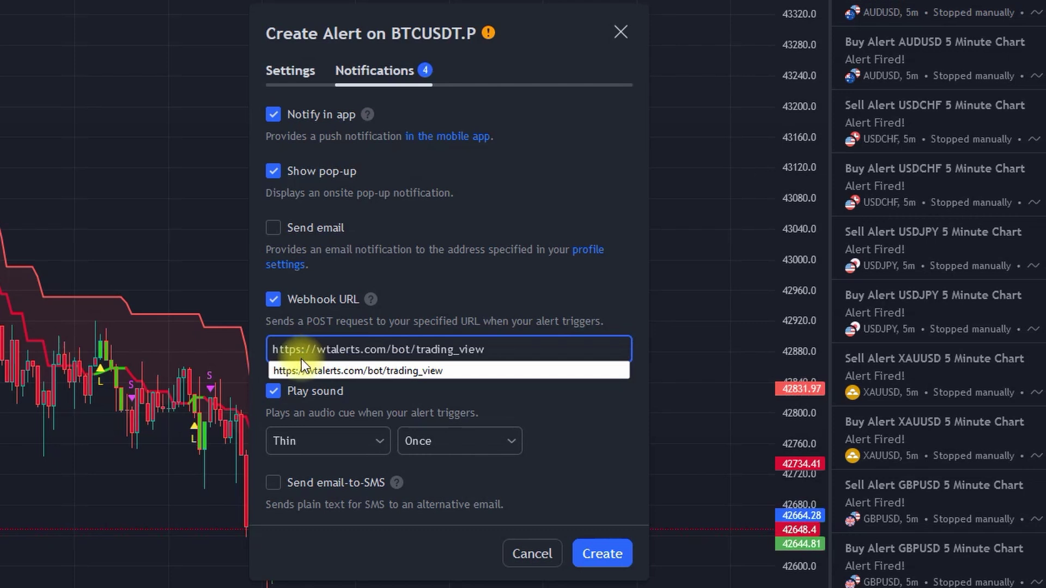
left_click(567, 426)
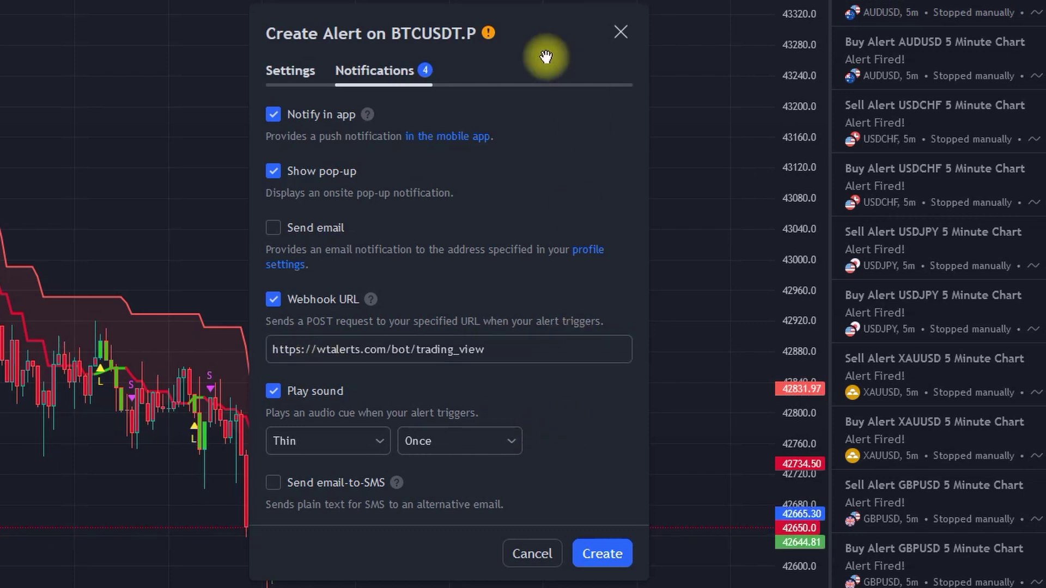
left_click(279, 72)
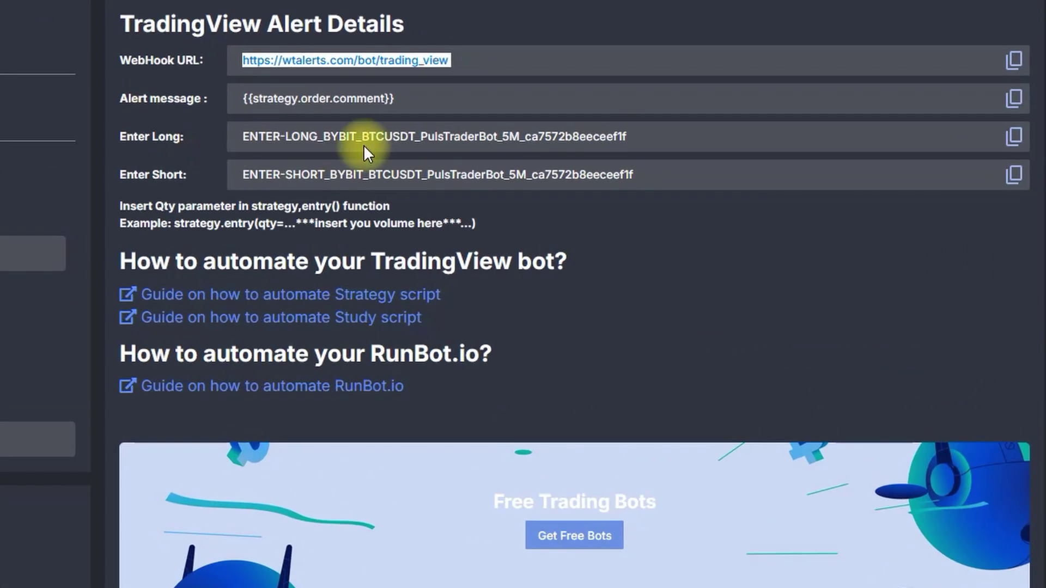
Paste the bot's Enter Long command into the alert's message and create the alert.
left_click(1012, 136)
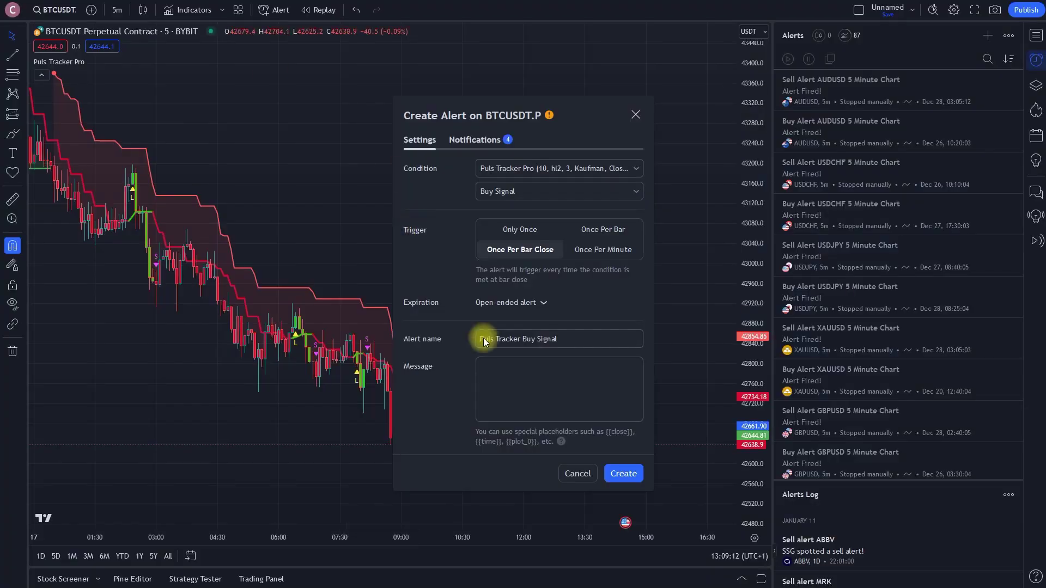
left_click(508, 380)
key("ctrl+v")
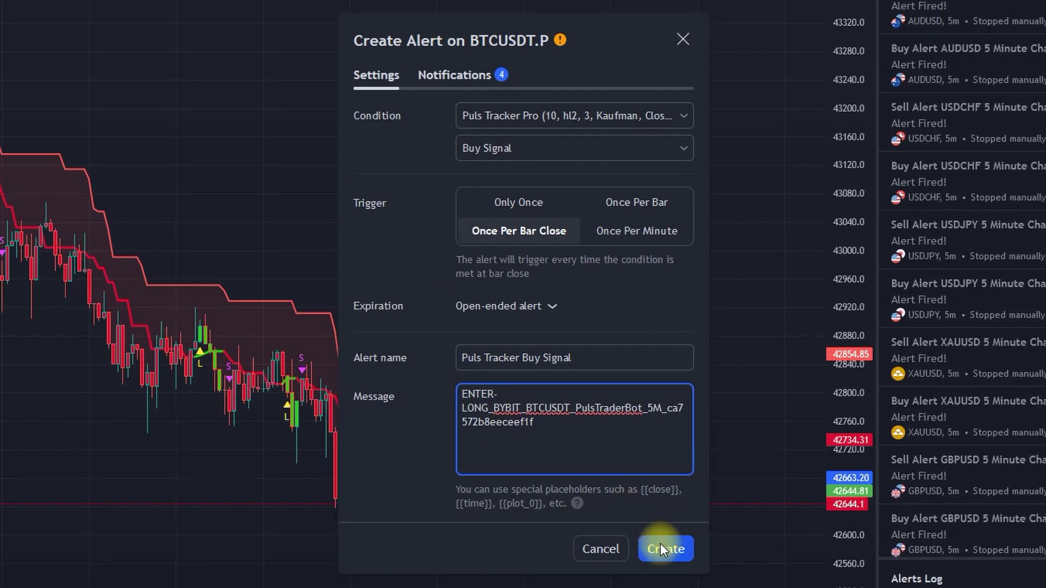
left_click(660, 547)
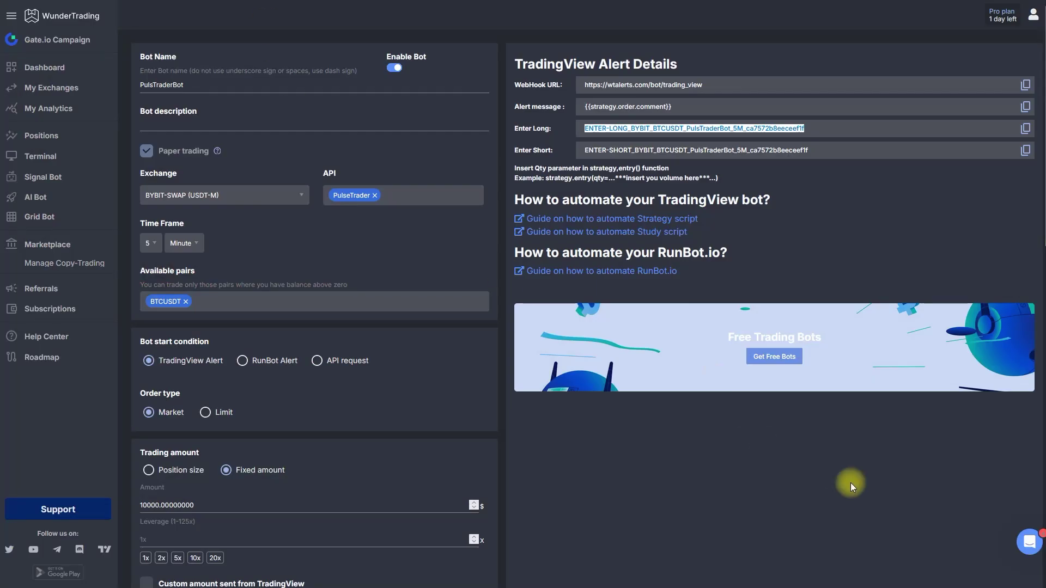
Update the WunderTrading bot and choose 'Save and Wait' so it holds until the next signal.
scroll(850, 482, "down", 10)
scroll(853, 484, "down", 3)
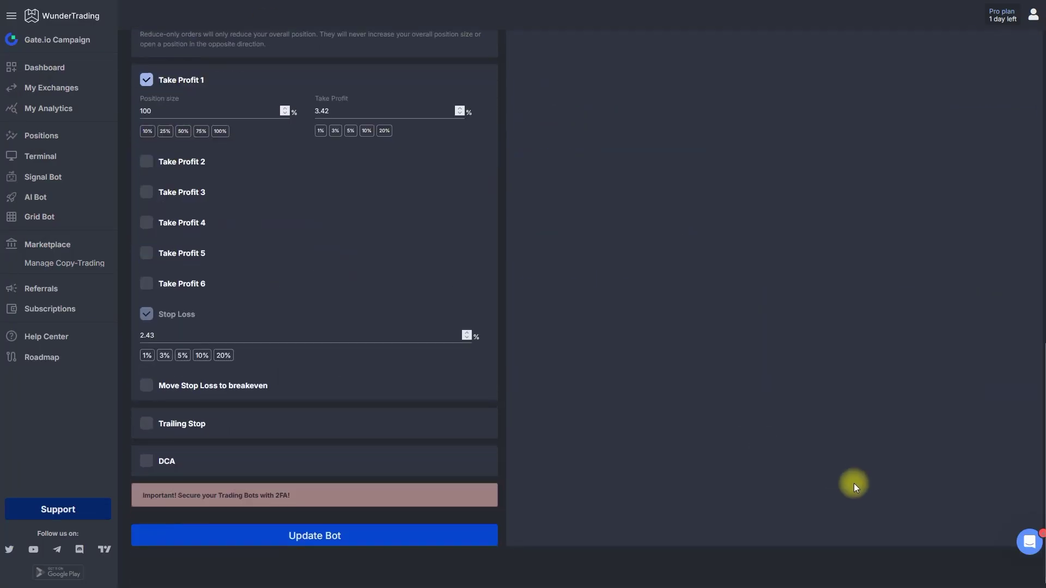
left_click(480, 540)
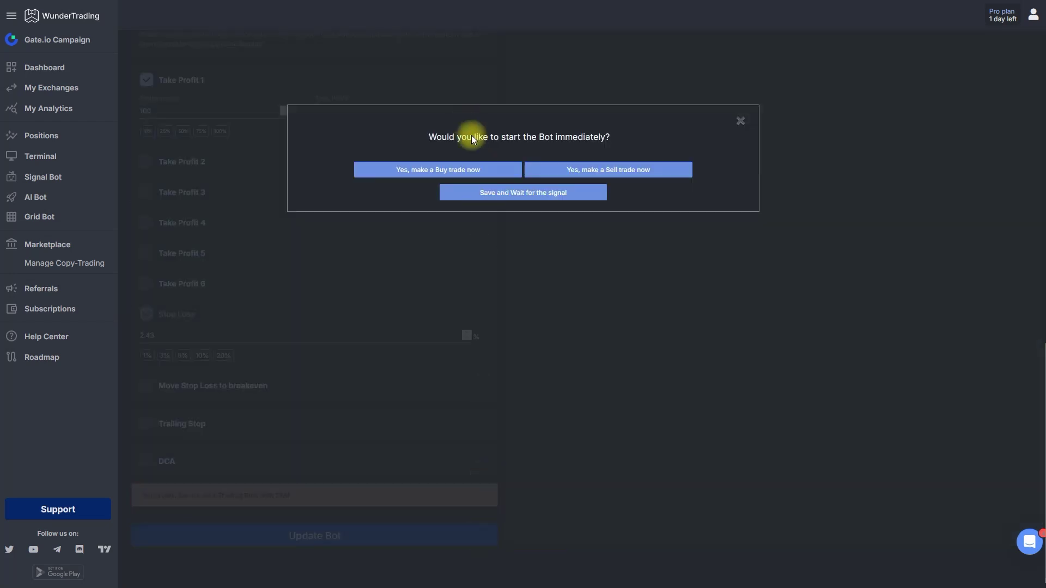
left_click(508, 196)
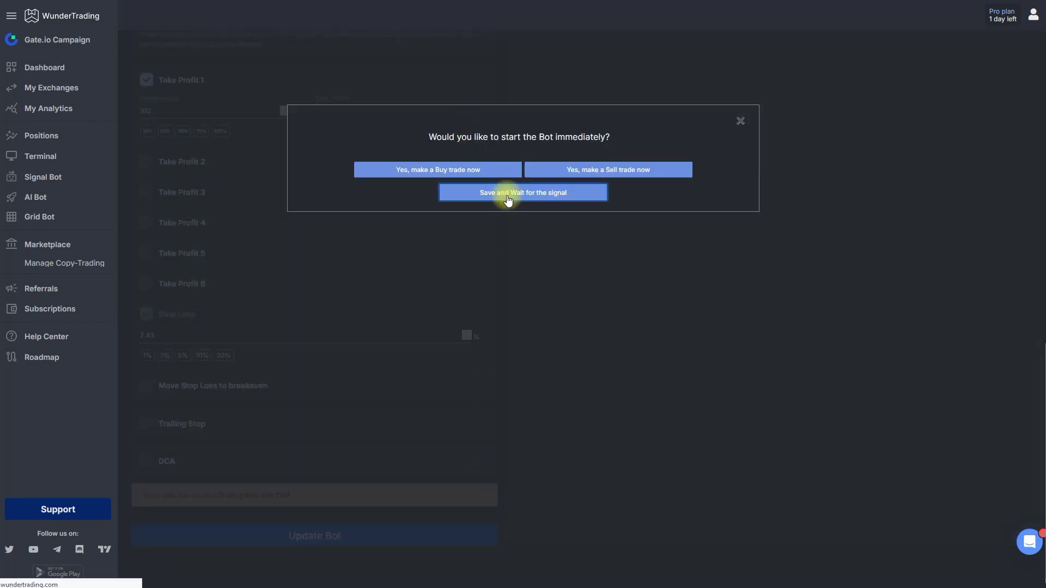